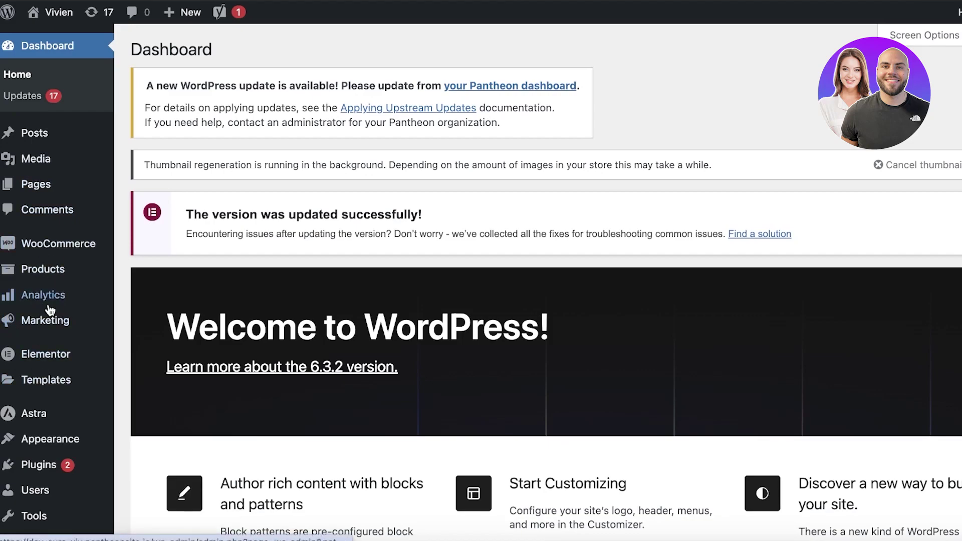
- From the Pages list, open the Refund And Returns Policy page in Elementor
mouse_move(50, 309)
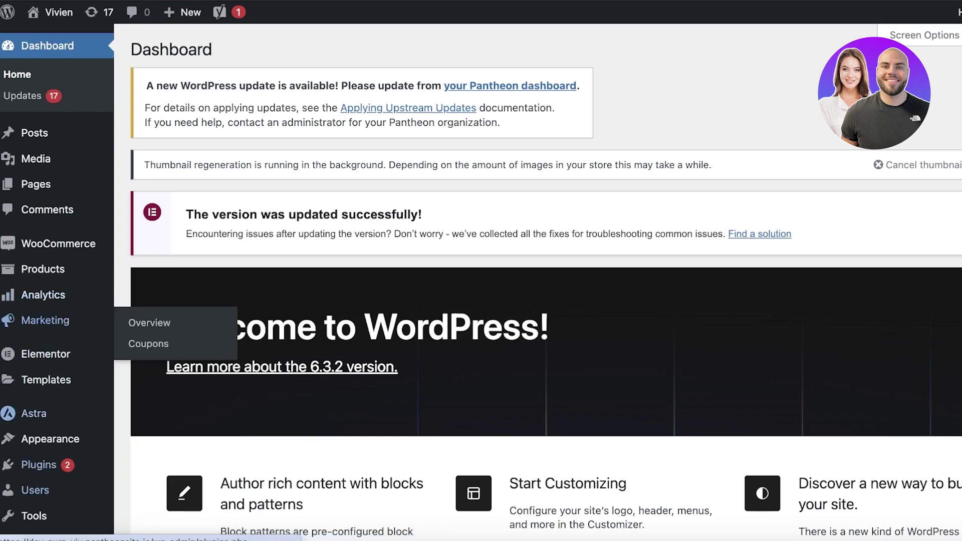
mouse_move(52, 156)
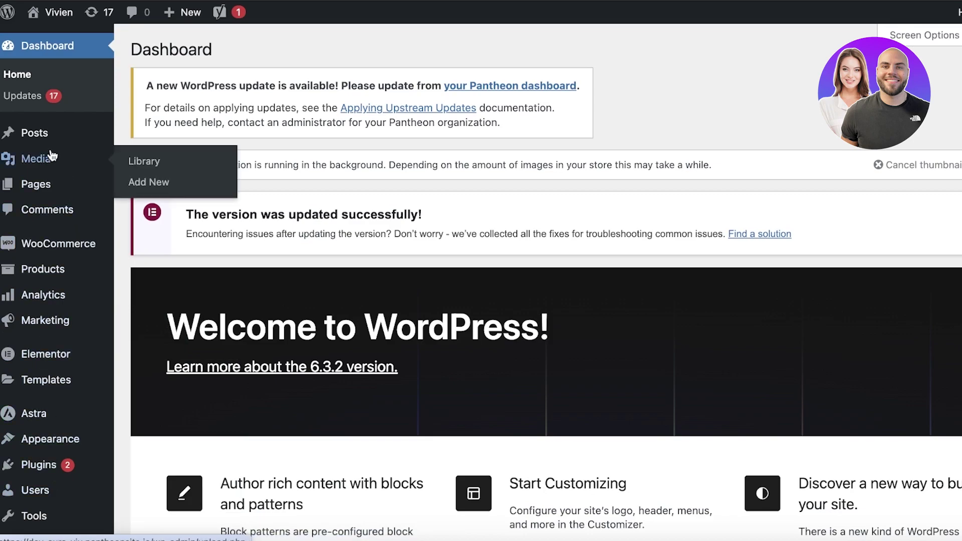
click(34, 188)
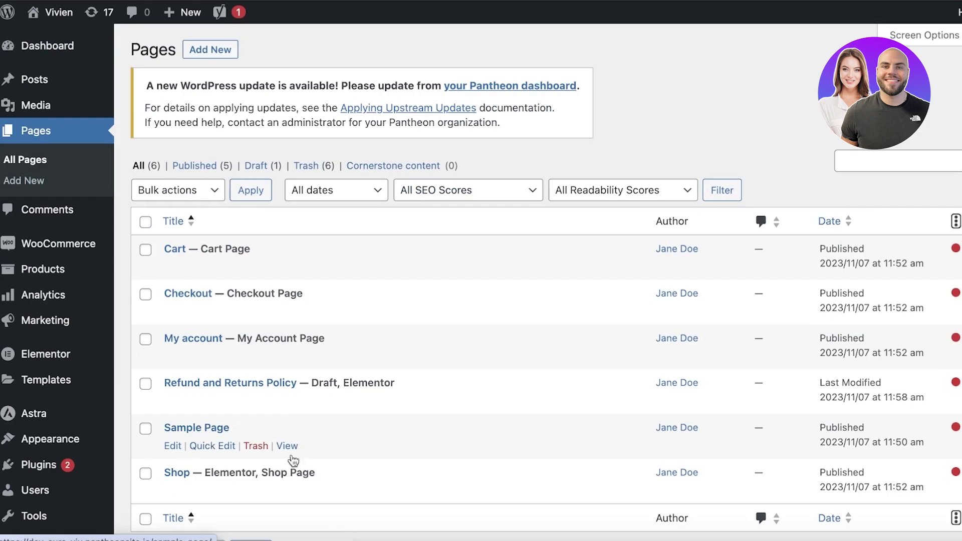
click(327, 490)
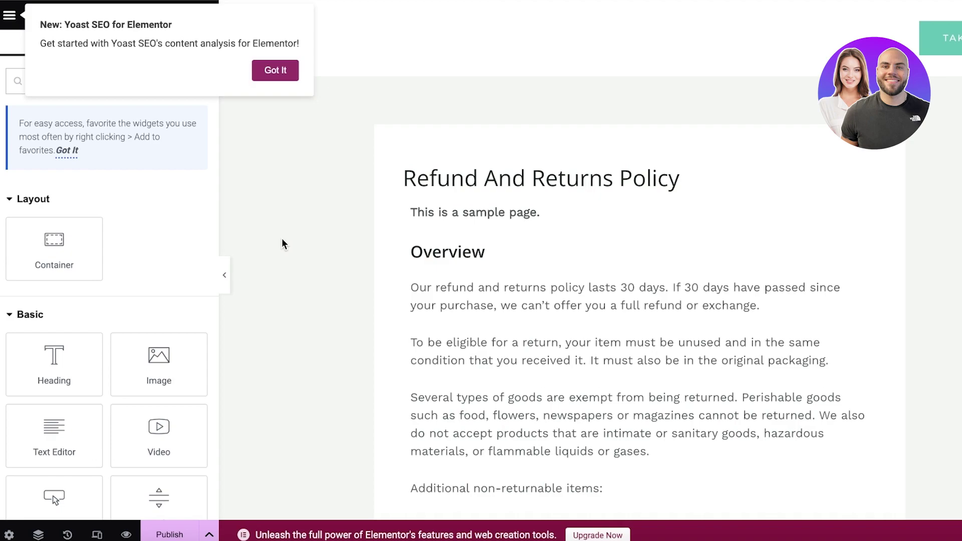
- Dismiss the Yoast SEO notice and scroll through the policy text, then back to the title
scroll(281, 241, down, 10)
click(275, 70)
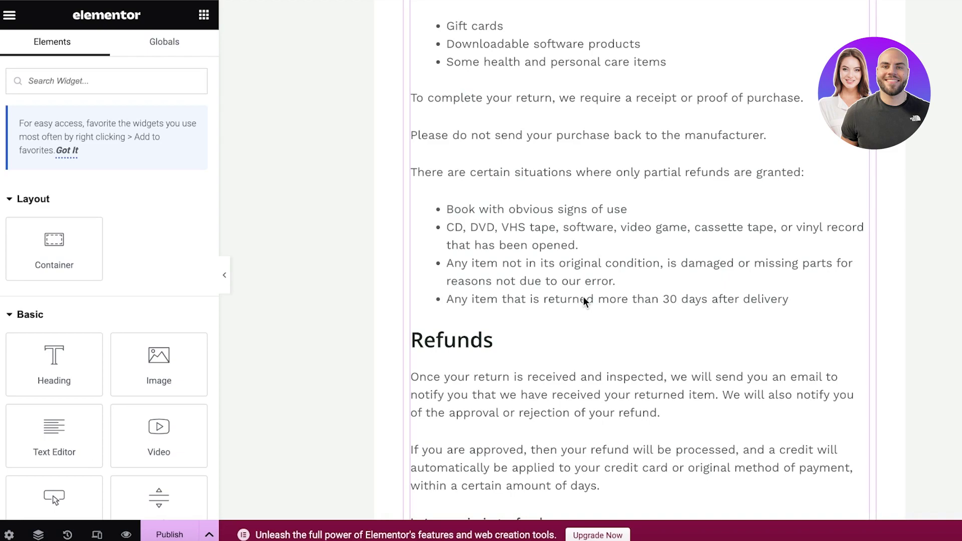
scroll(533, 277, down, 1)
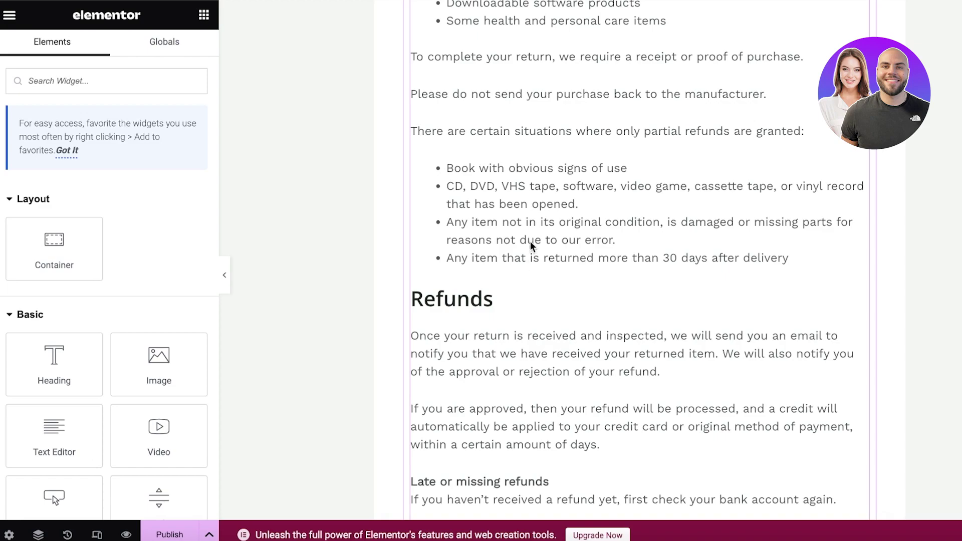
scroll(531, 241, up, 10)
scroll(511, 224, down, 1)
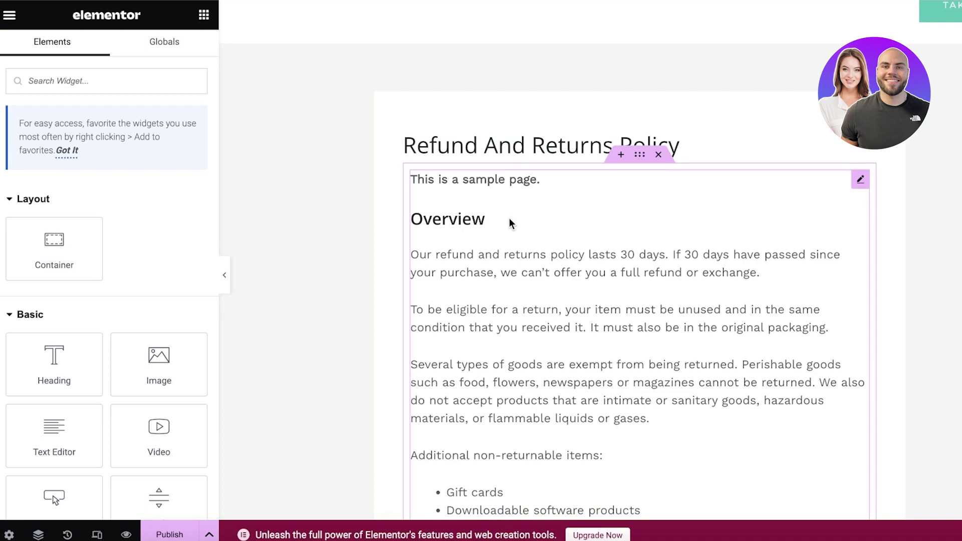
scroll(510, 221, down, 3)
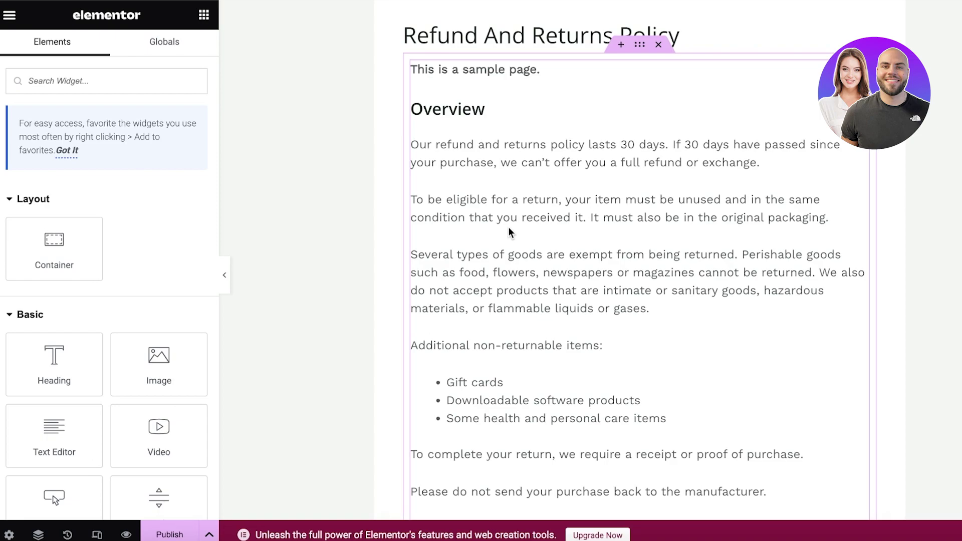
scroll(508, 229, down, 3)
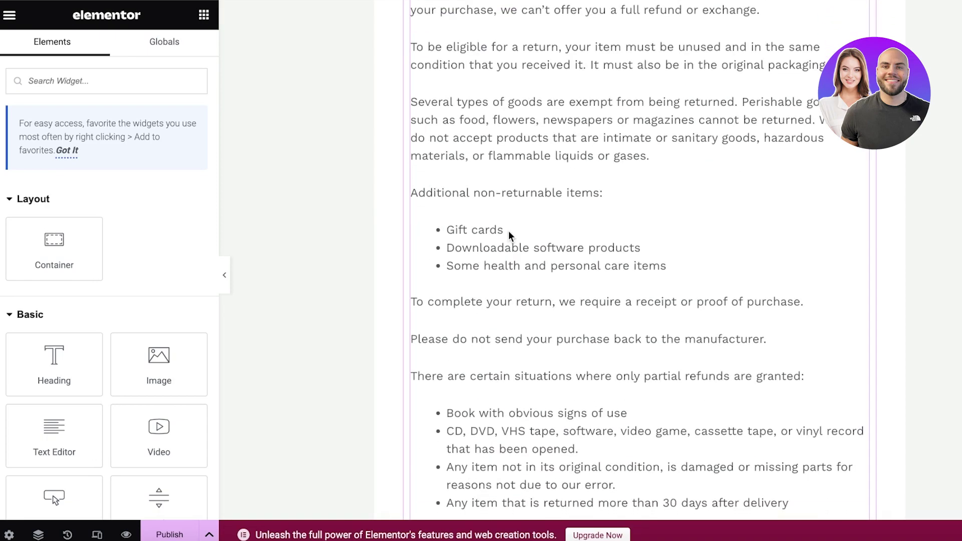
scroll(509, 232, down, 4)
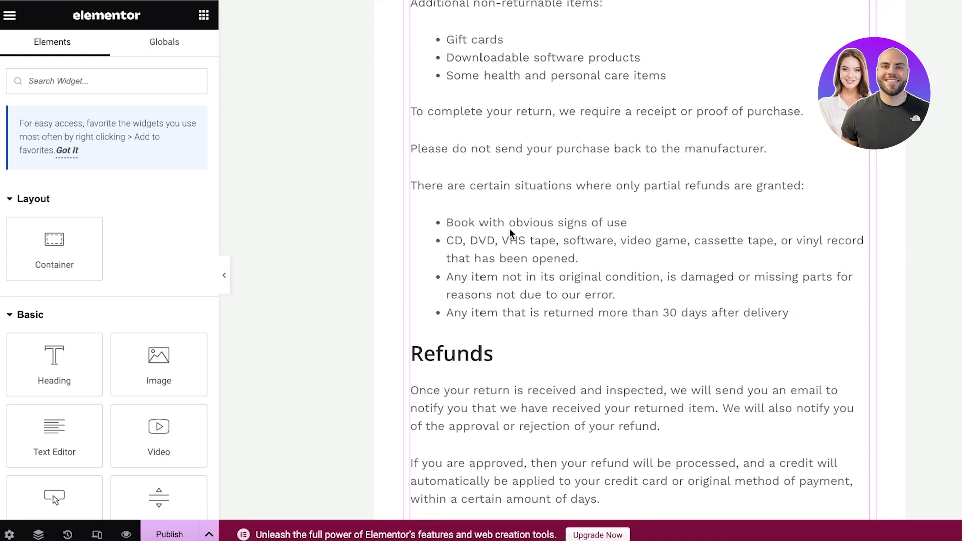
scroll(509, 228, down, 15)
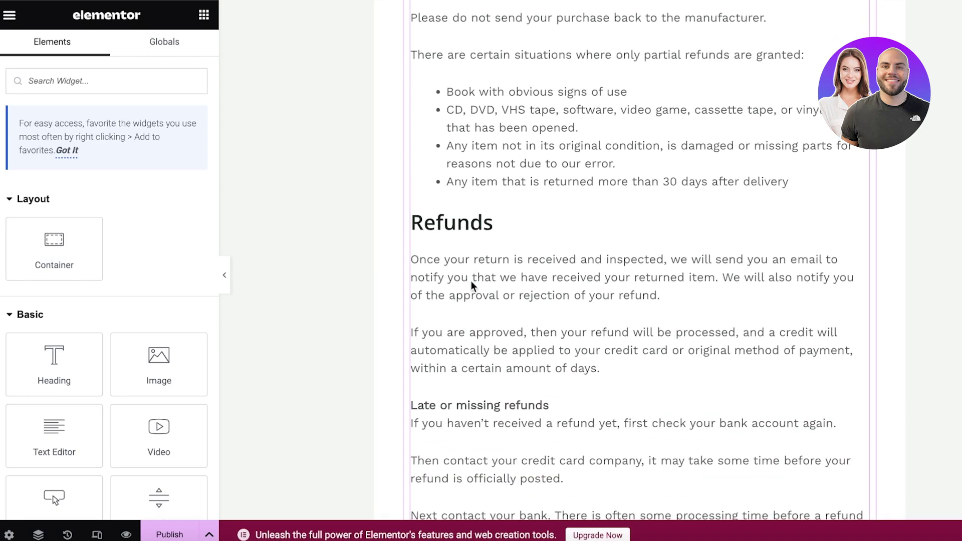
scroll(510, 269, up, 20)
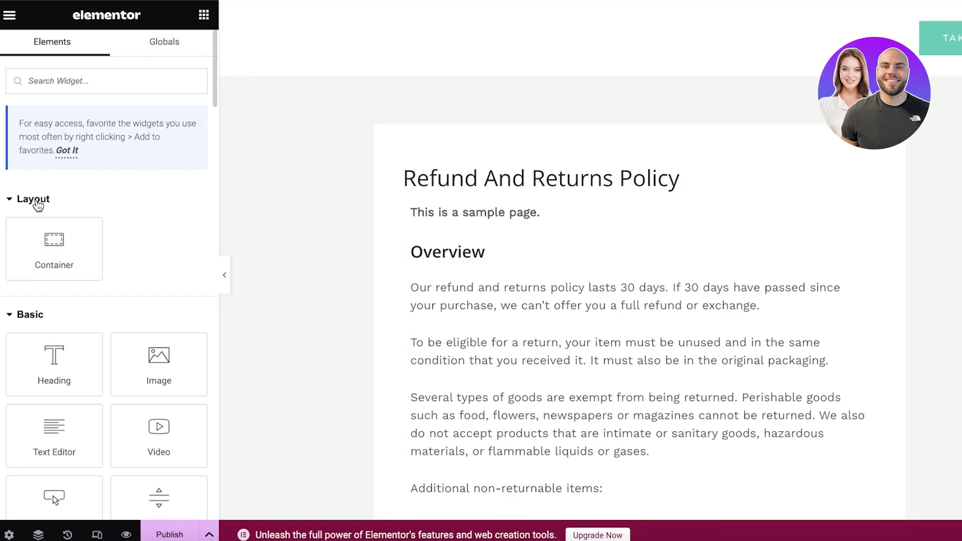
scroll(140, 260, down, 6)
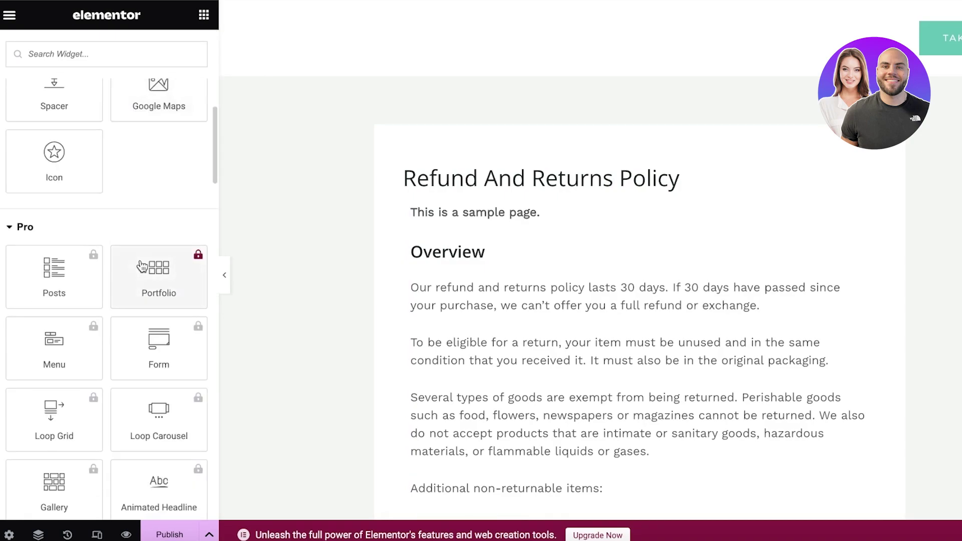
scroll(118, 361, up, 6)
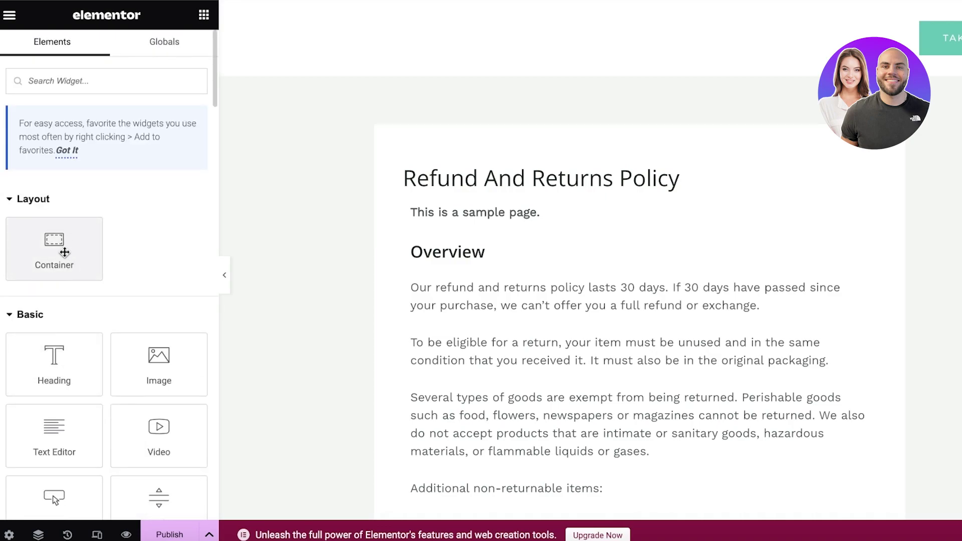
- Add a boxed container below Need help?, 1345 px wide with 261 px minimum height
drag(54, 247, 605, 260)
scroll(427, 269, down, 20)
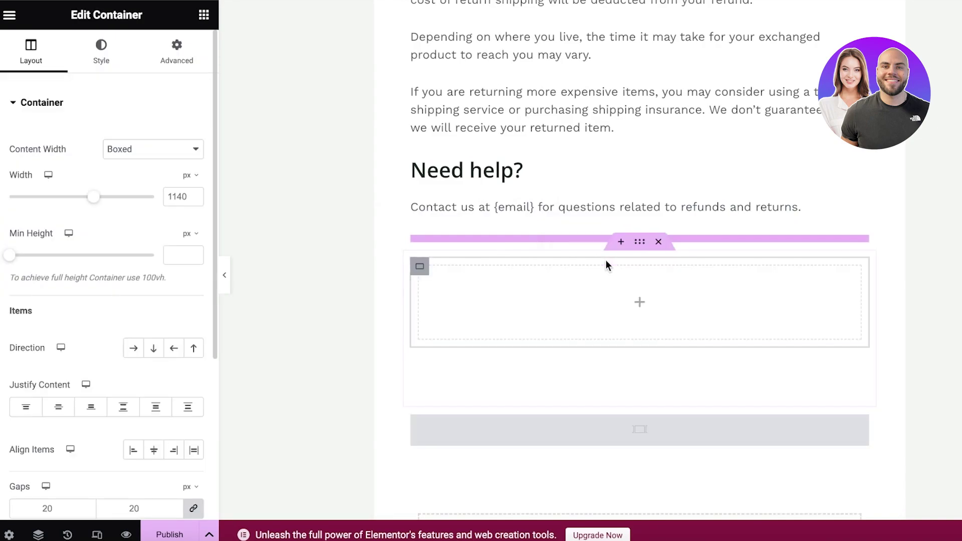
click(640, 304)
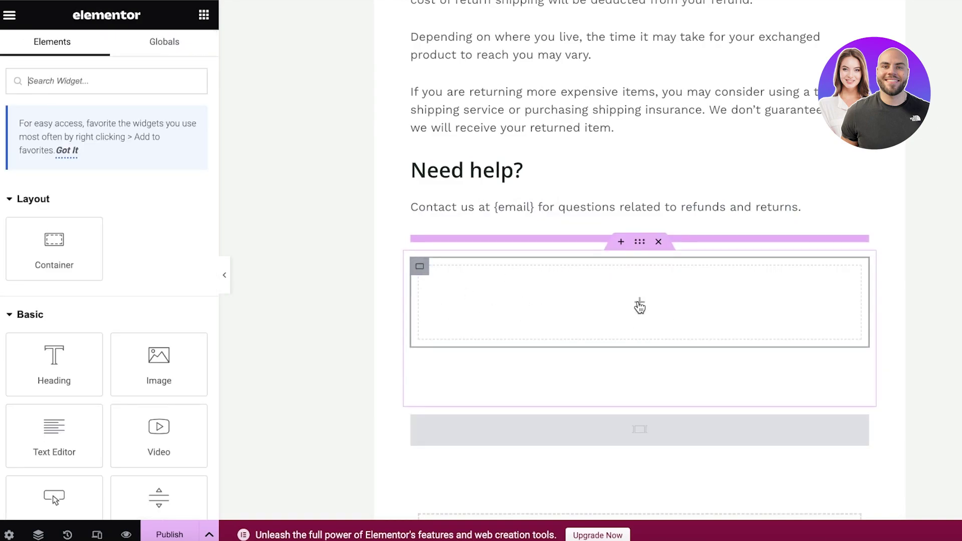
click(427, 266)
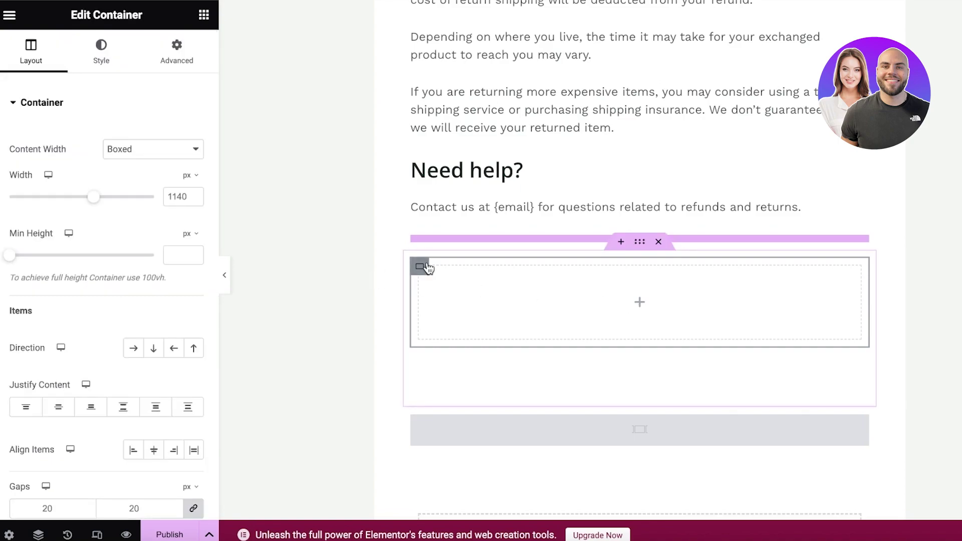
click(154, 149)
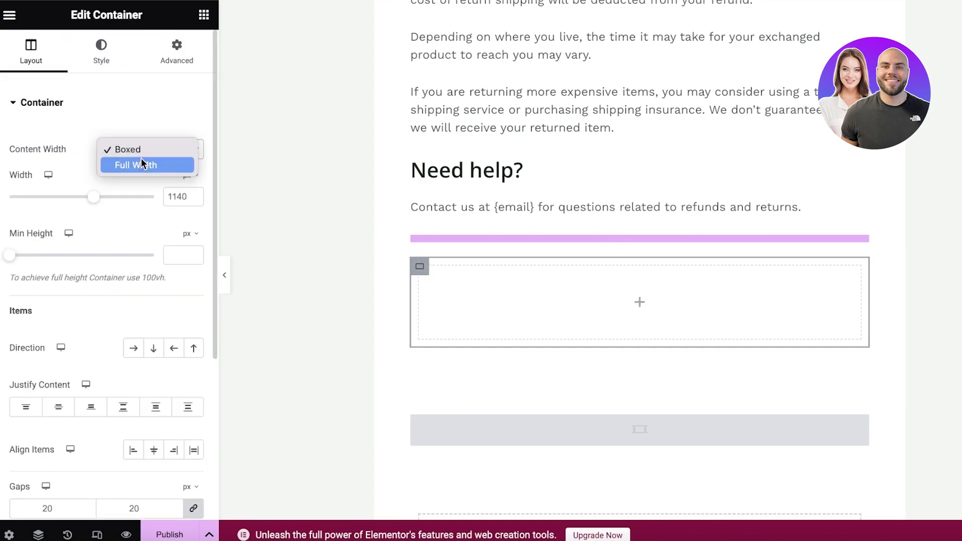
click(145, 150)
click(157, 151)
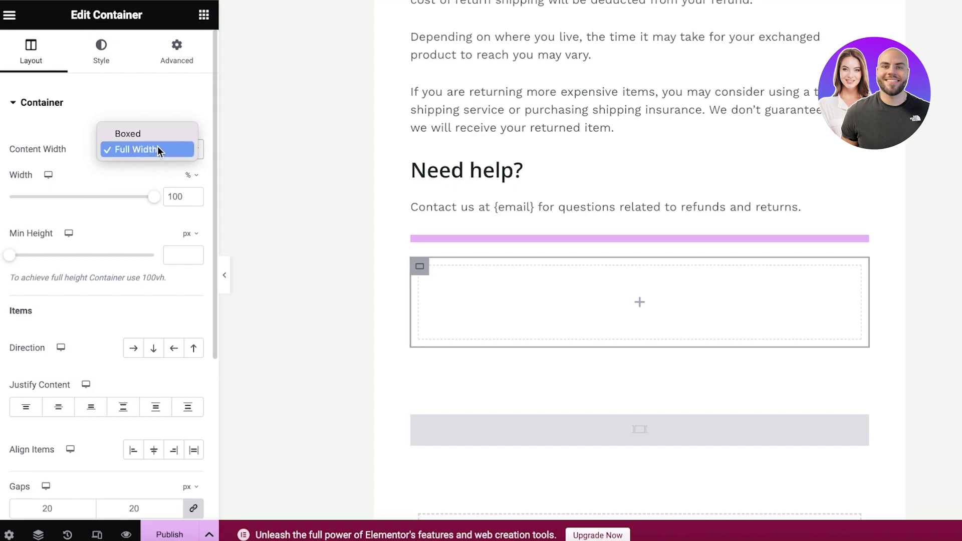
click(150, 134)
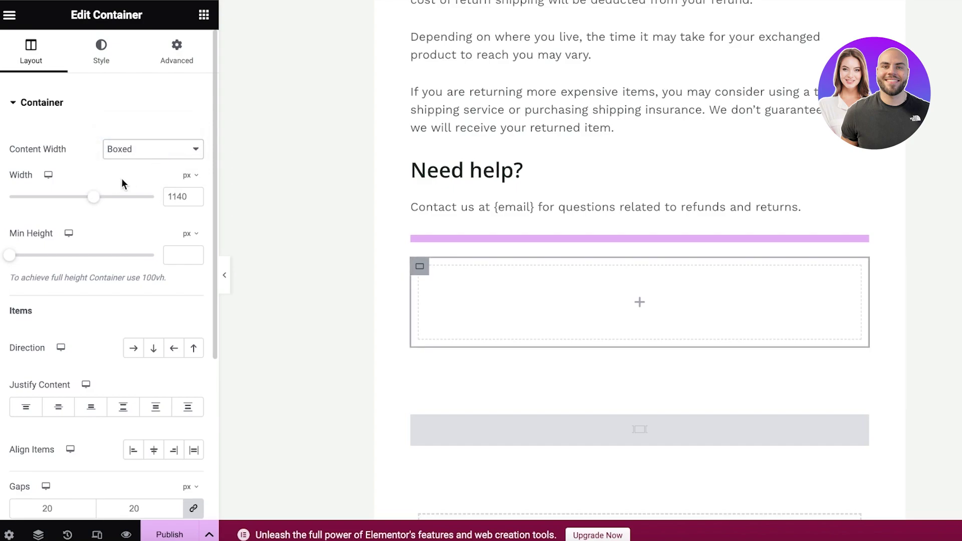
drag(93, 197, 120, 196)
drag(9, 255, 35, 254)
- Review the container's overflow, background and margin/padding settings, leaving overflow at Default
scroll(58, 269, down, 3)
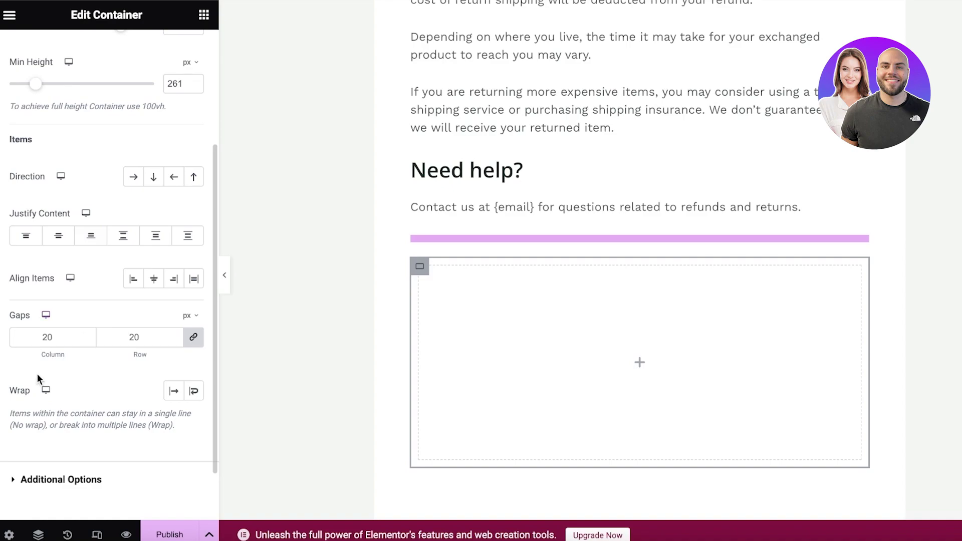
scroll(35, 373, down, 1)
click(16, 456)
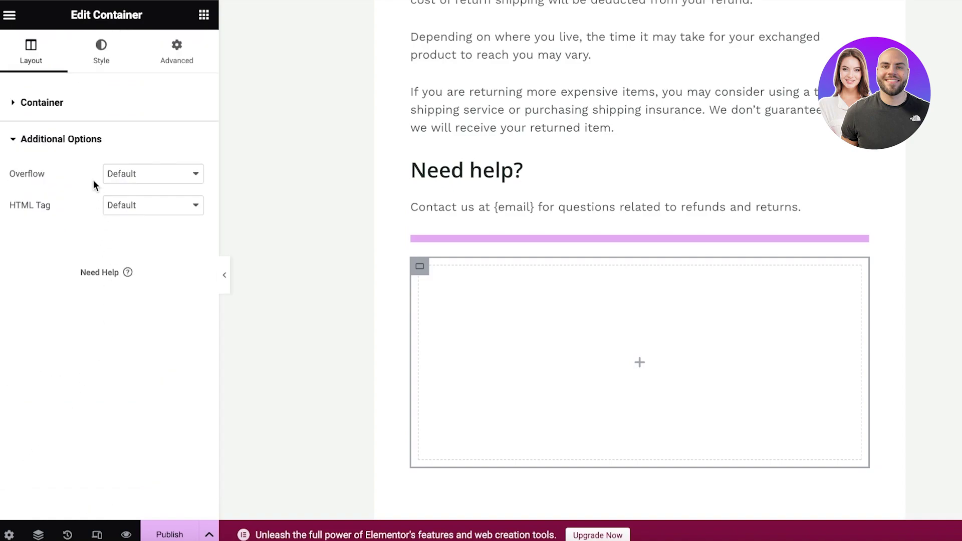
click(135, 174)
click(135, 171)
click(101, 56)
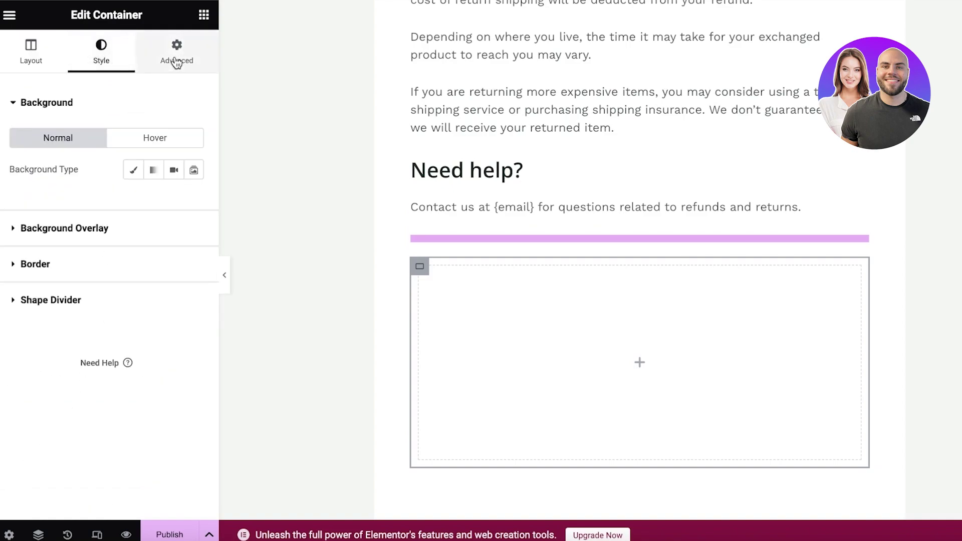
click(177, 63)
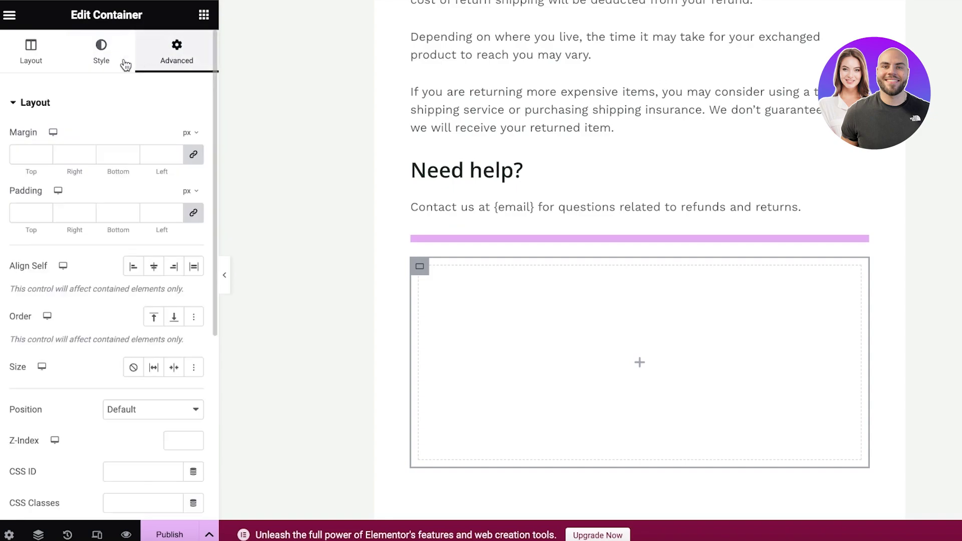
click(31, 59)
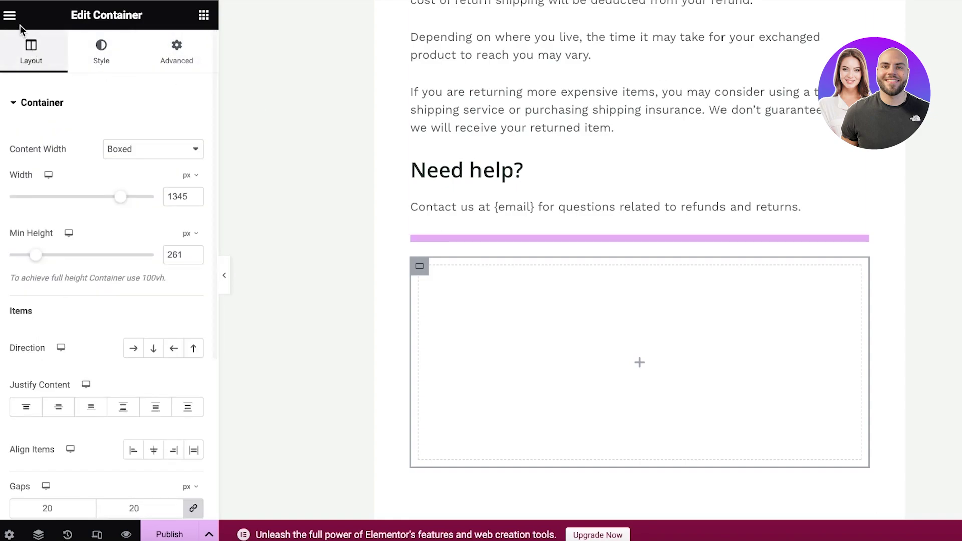
click(101, 52)
click(163, 65)
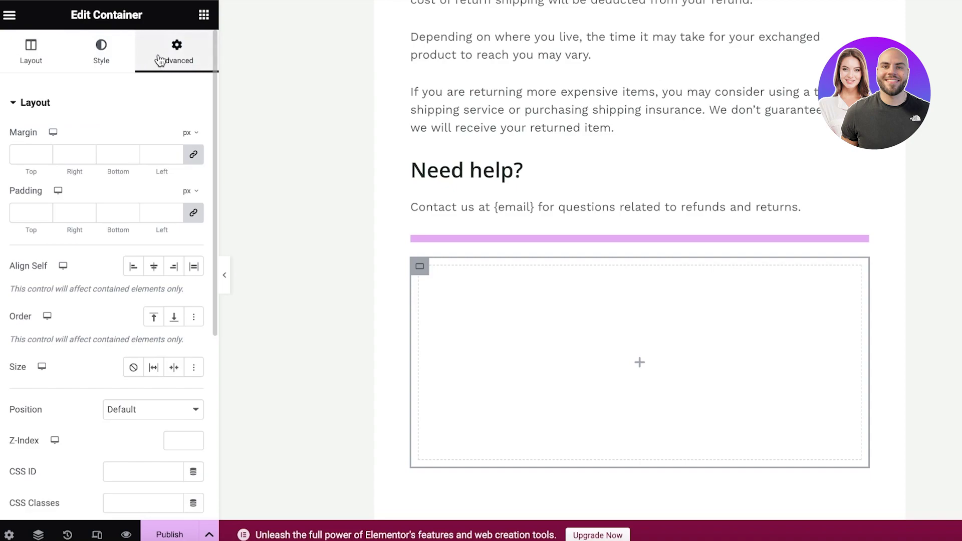
click(9, 15)
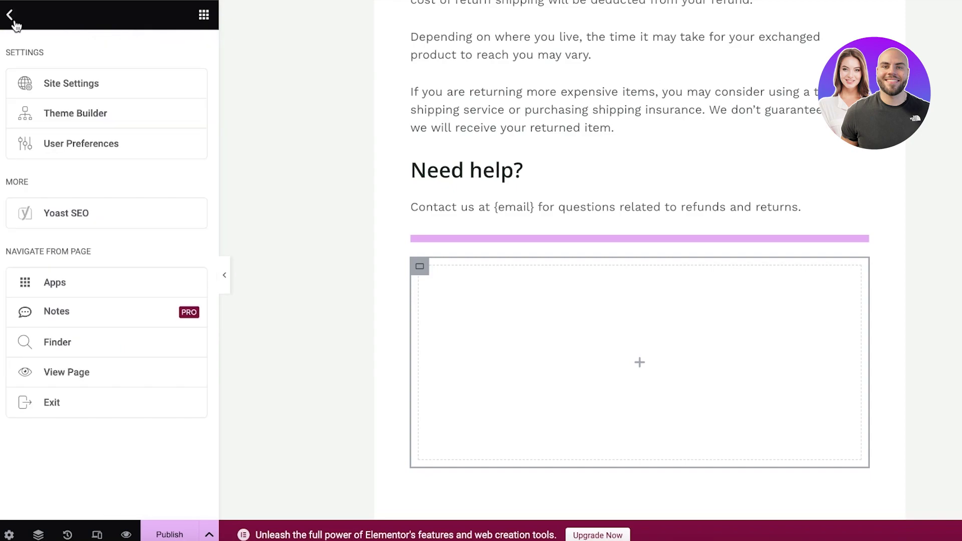
- Nest a container inside the empty container and resize it to about 35% width
click(204, 15)
click(70, 149)
scroll(596, 341, down, 1)
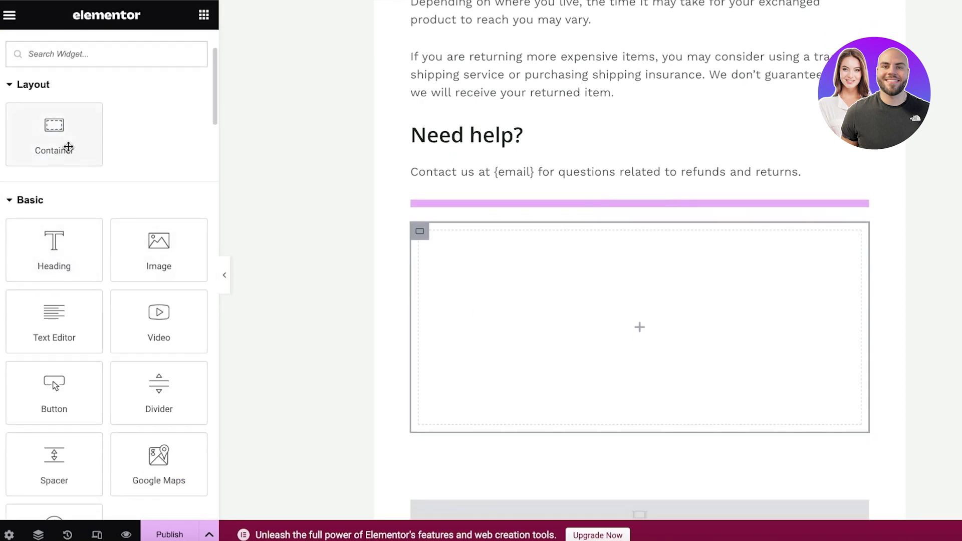
drag(69, 147, 575, 290)
scroll(571, 285, down, 6)
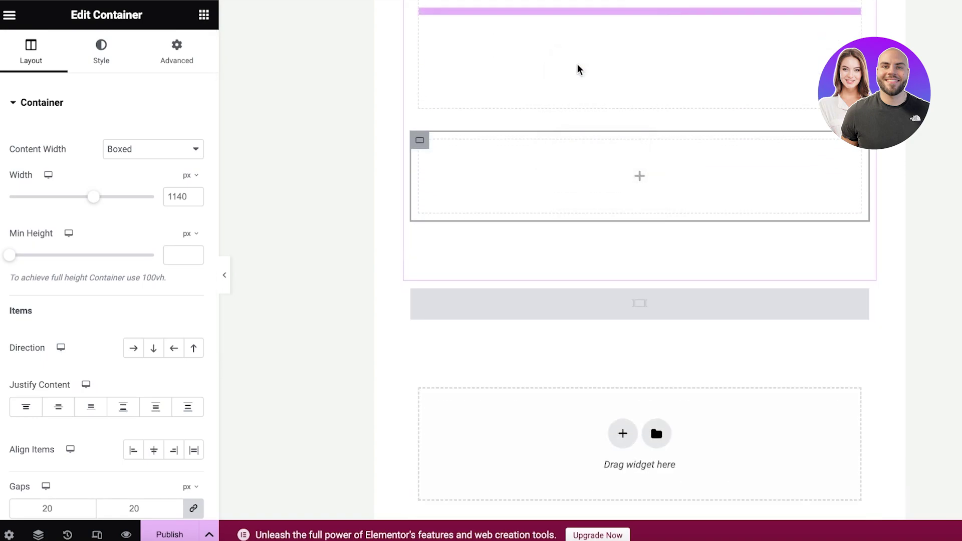
scroll(599, 152, down, 2)
scroll(603, 170, up, 3)
drag(585, 149, 639, 196)
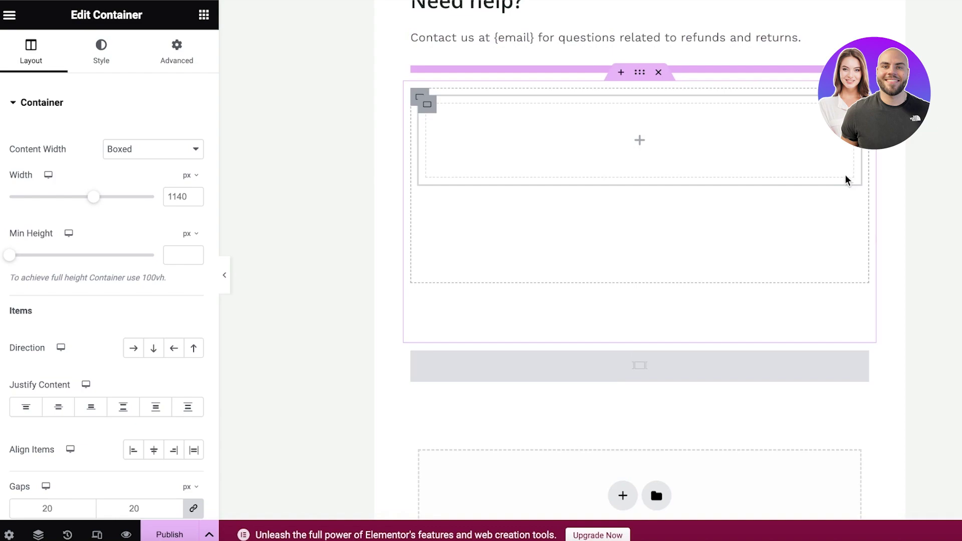
drag(856, 165, 592, 176)
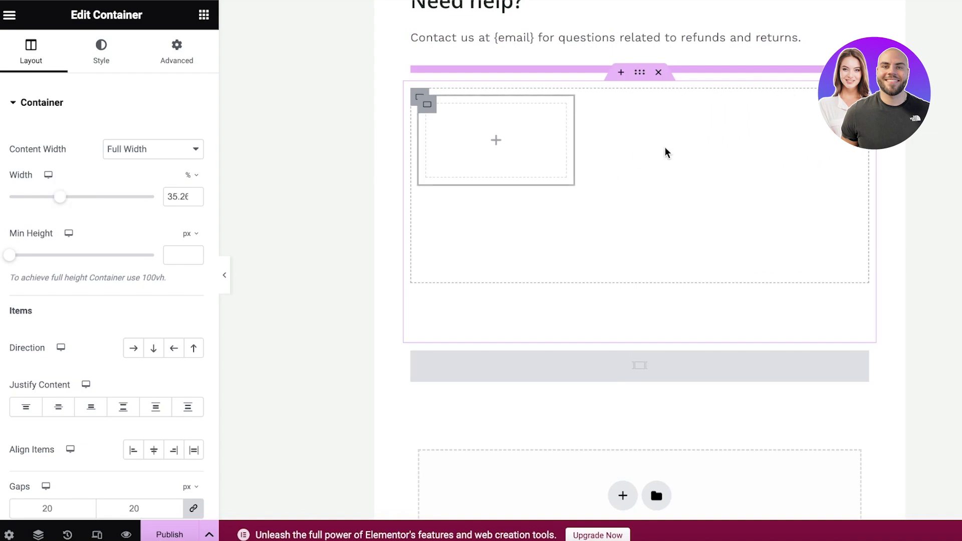
drag(407, 195, 706, 298)
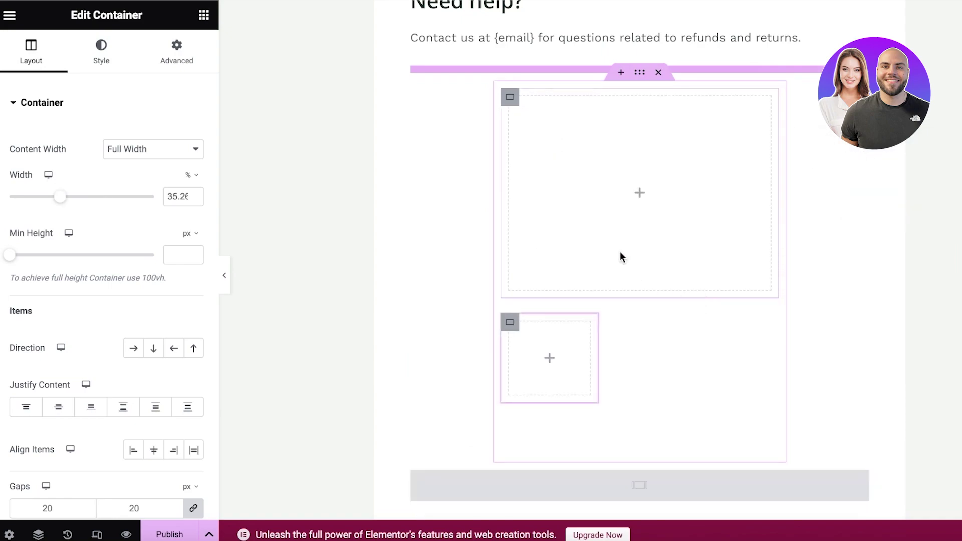
- Arrange two stacked nested containers, set boxed content width, and widen the outer container to about 90%
drag(500, 209, 600, 195)
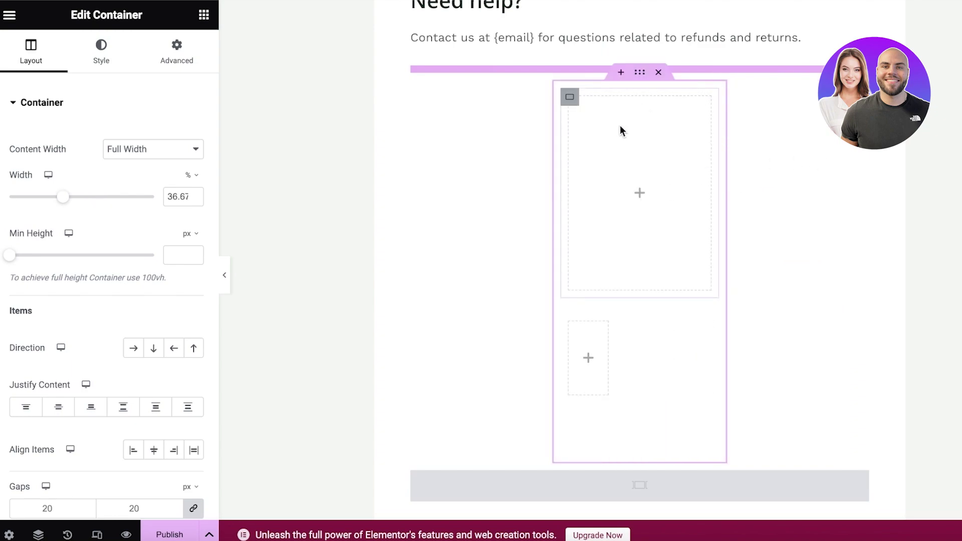
drag(569, 322, 745, 341)
drag(646, 363, 668, 361)
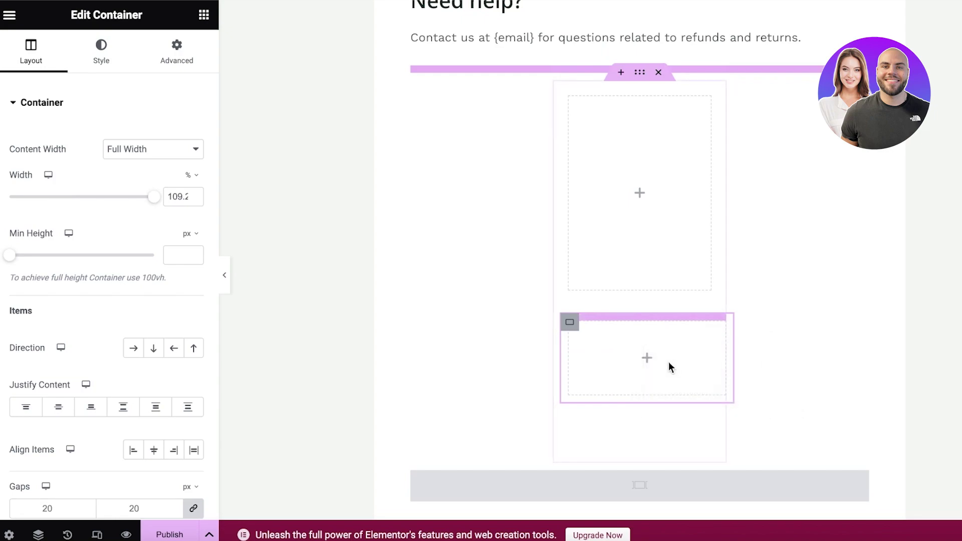
click(195, 149)
click(181, 136)
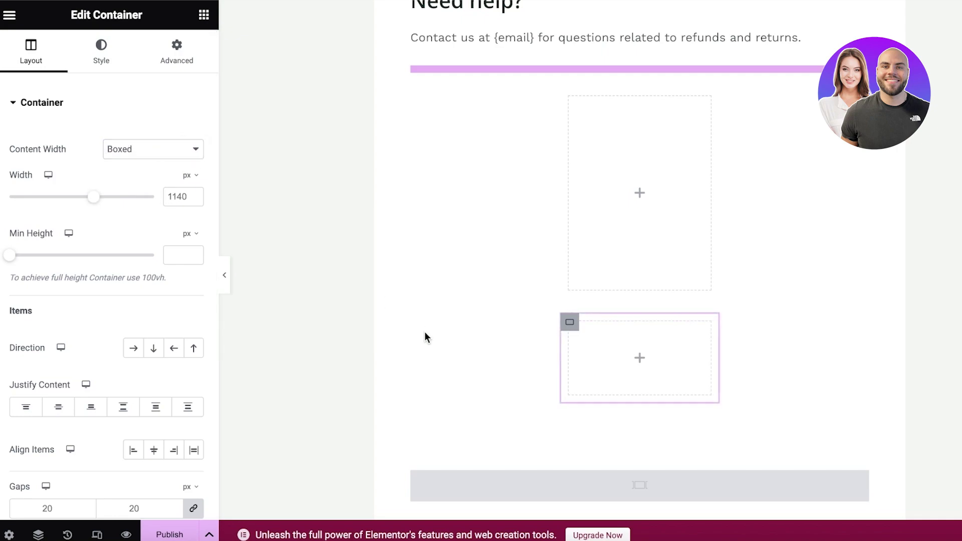
scroll(55, 381, down, 1)
click(175, 330)
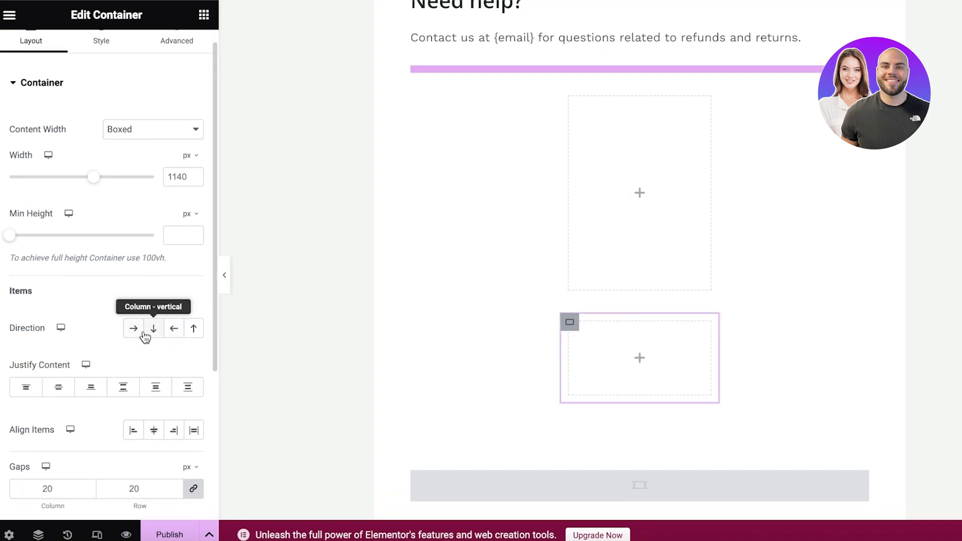
click(174, 328)
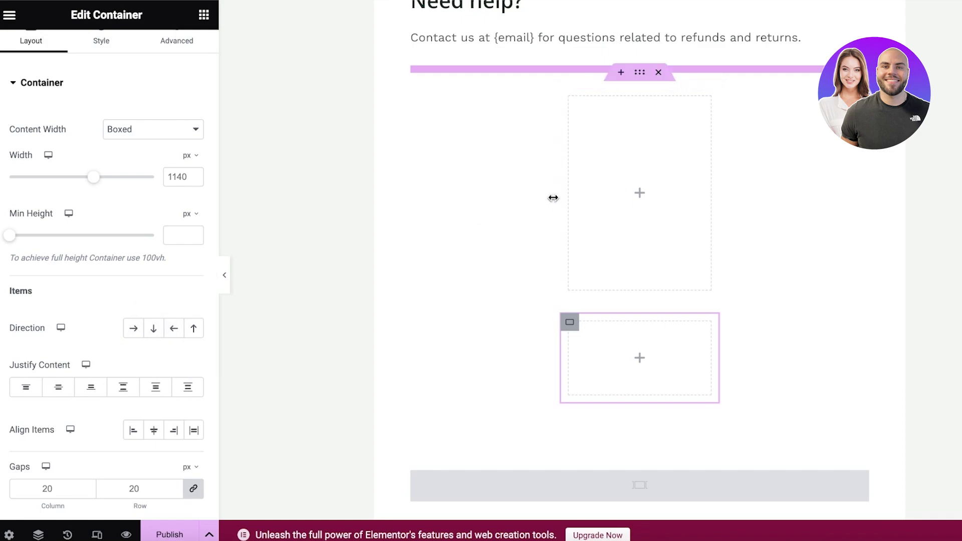
drag(554, 197, 921, 134)
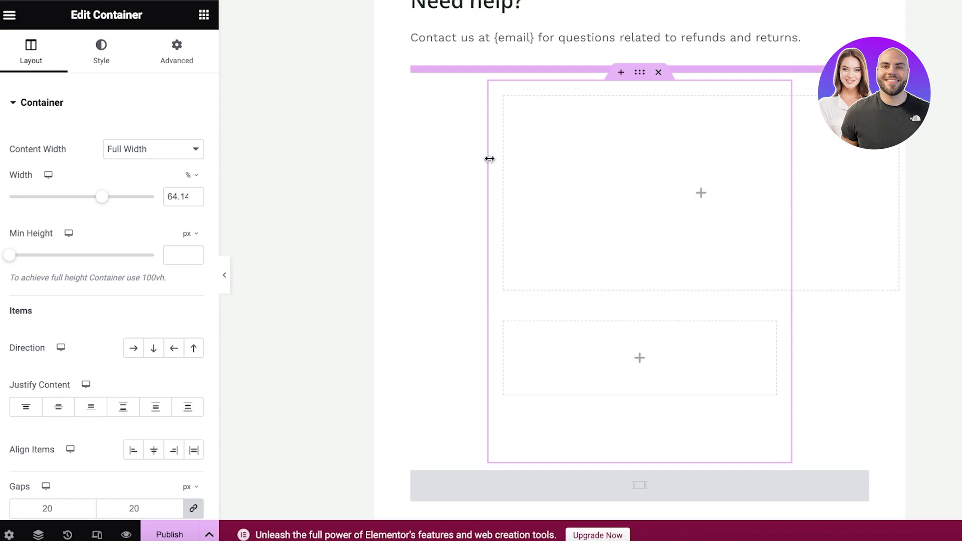
drag(489, 157, 393, 169)
drag(948, 158, 845, 157)
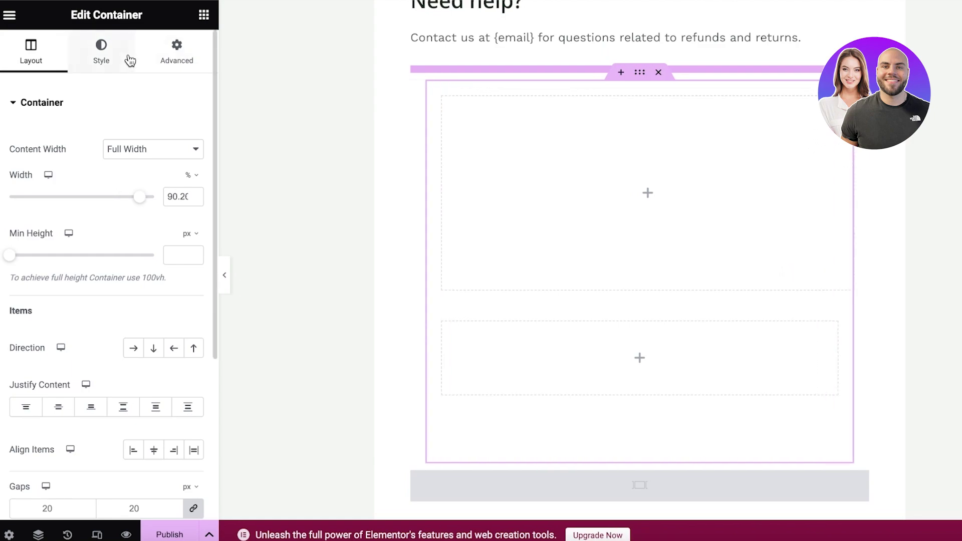
click(203, 14)
- Drop an Image Box into the upper nested container and give that container custom sizing with flex grow 1
scroll(66, 353, down, 8)
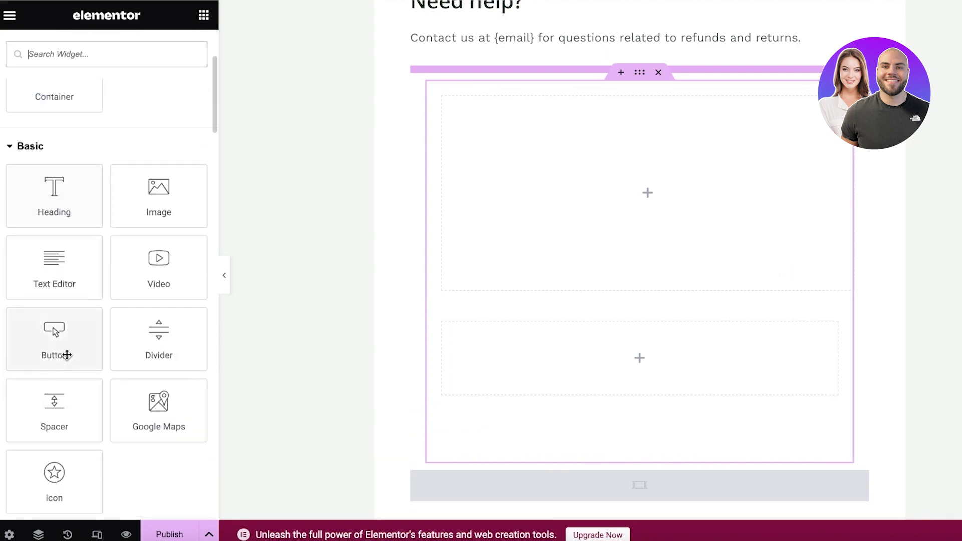
scroll(109, 238, down, 15)
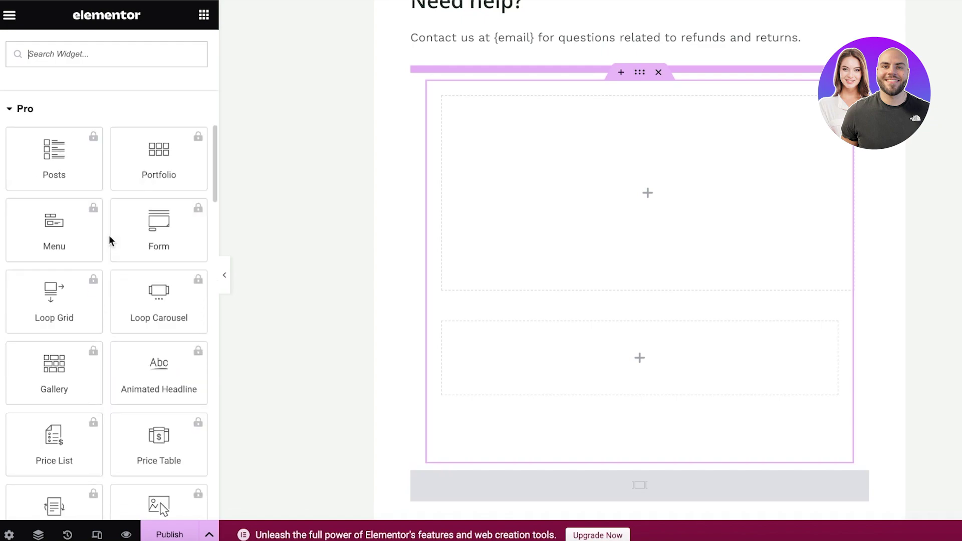
scroll(121, 307, up, 5)
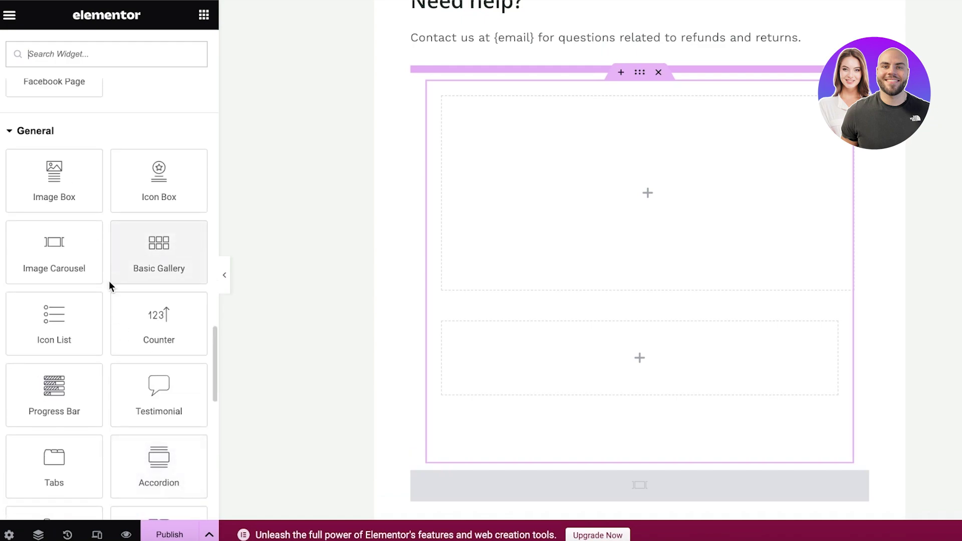
scroll(110, 286, up, 1)
drag(32, 198, 636, 174)
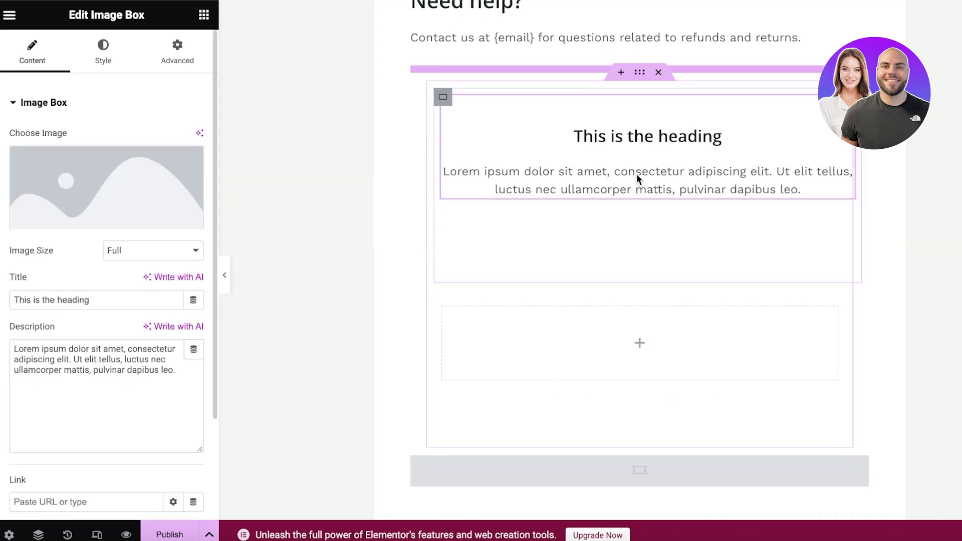
click(443, 98)
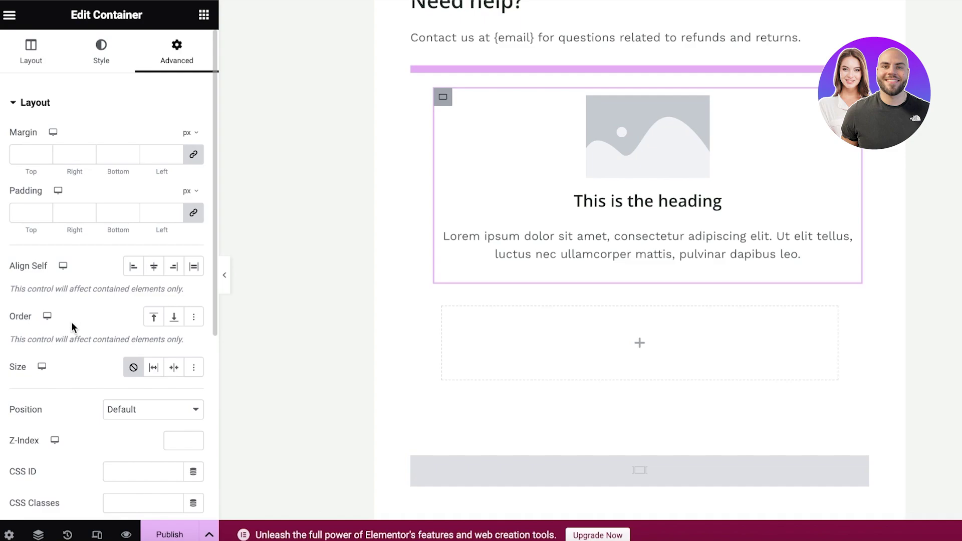
click(162, 370)
click(192, 370)
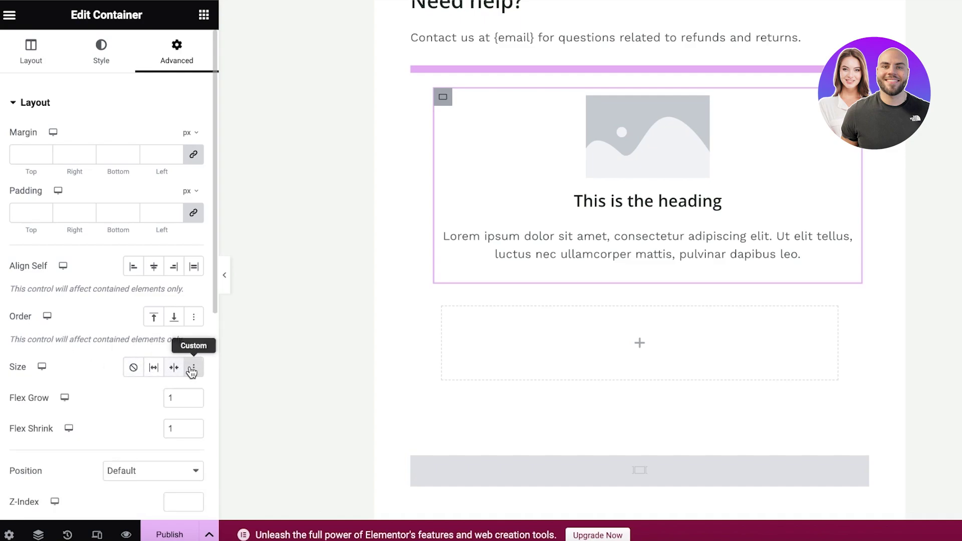
- Reset the container's size to None and review its motion, transform and responsive settings
click(133, 368)
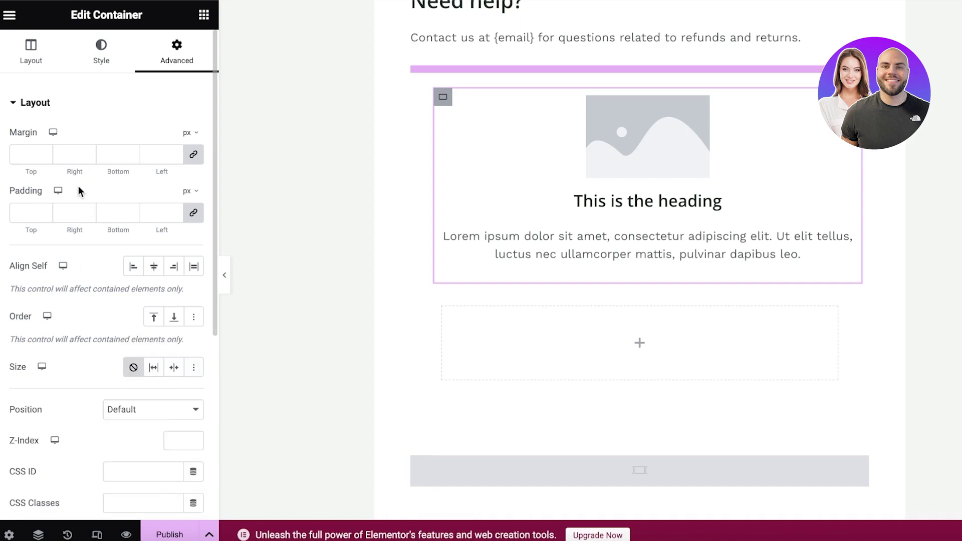
scroll(122, 146, down, 5)
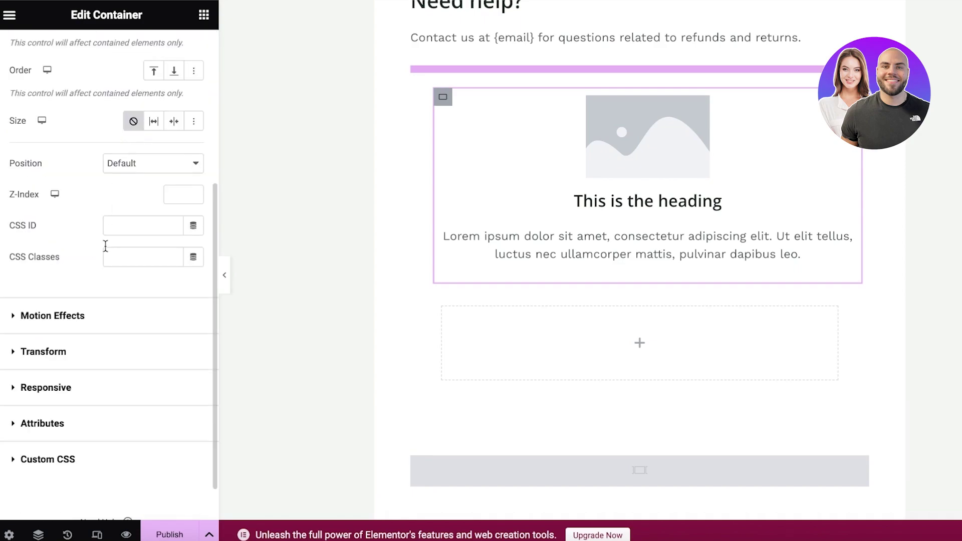
click(59, 315)
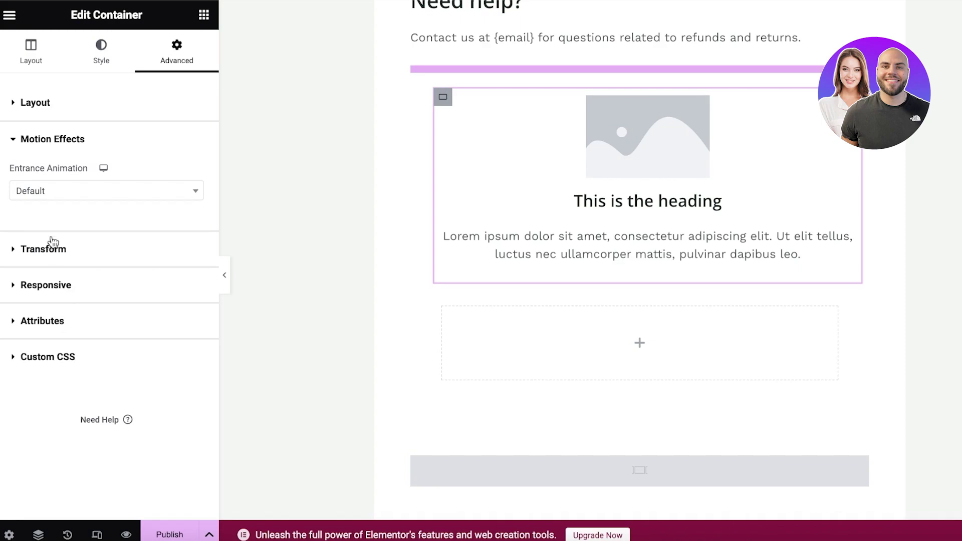
click(50, 259)
scroll(52, 285, down, 4)
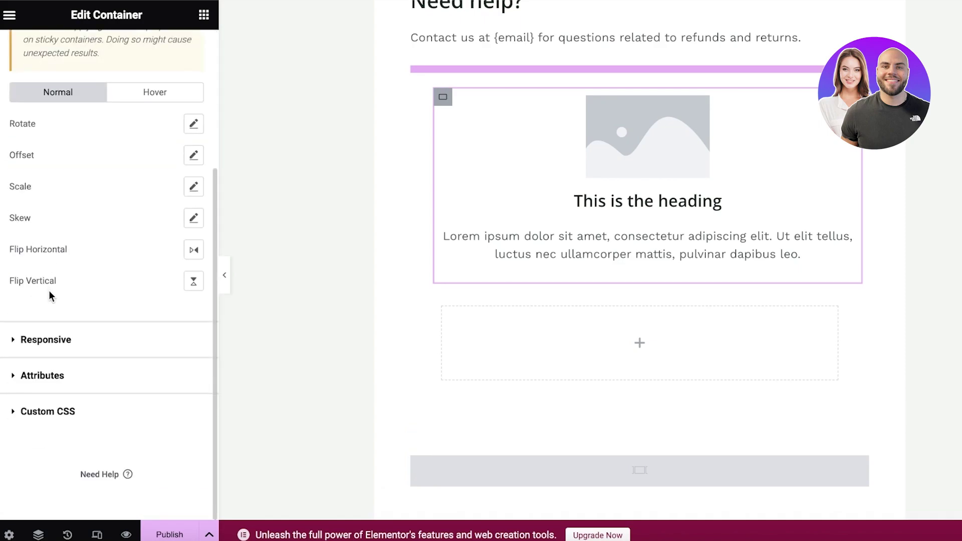
click(46, 341)
click(93, 64)
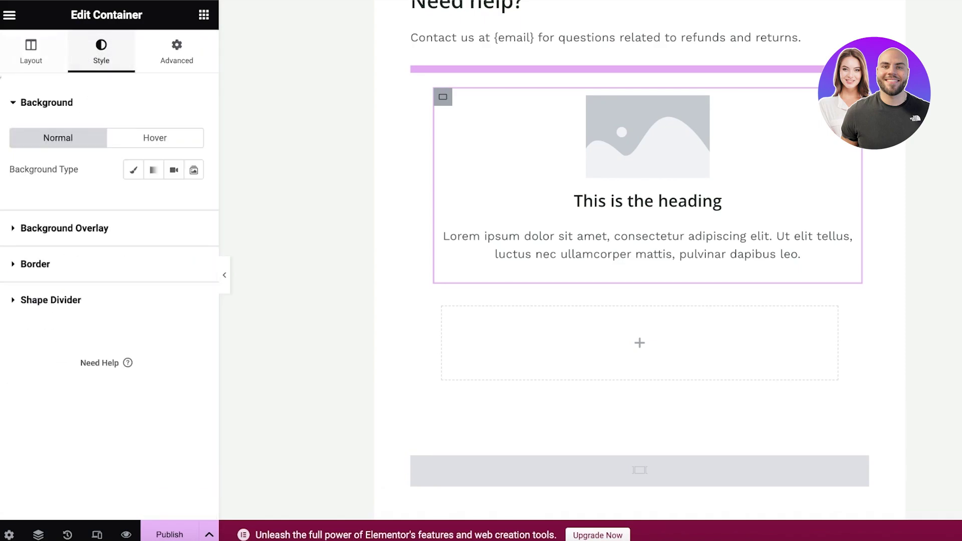
click(55, 59)
- Make the container boxed at 1203 px wide and increase its minimum height
click(156, 148)
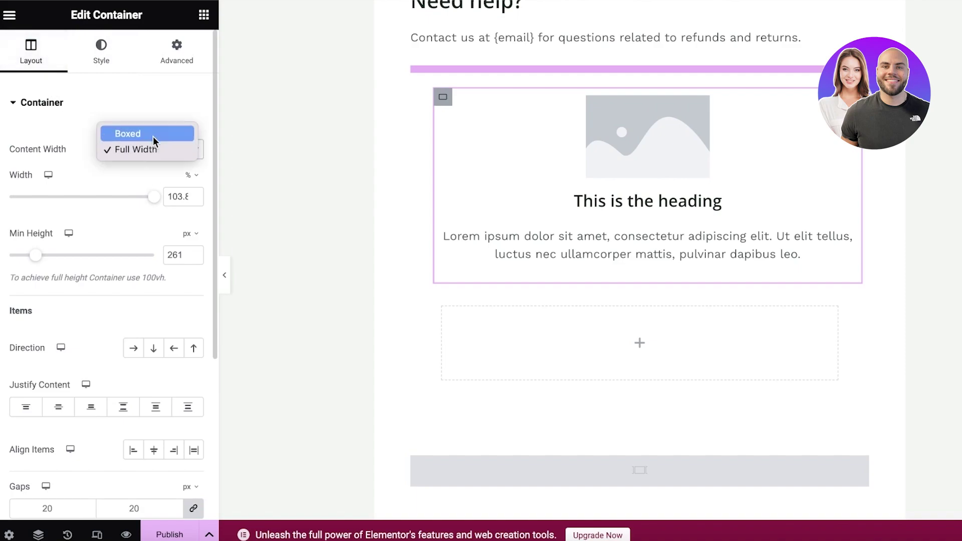
click(152, 131)
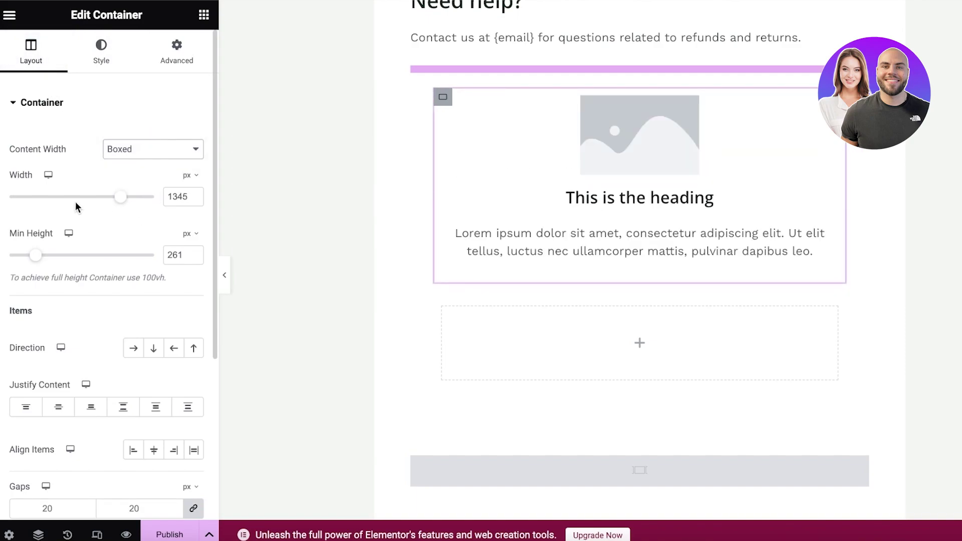
drag(120, 197, 105, 200)
drag(31, 206, 101, 196)
mouse_move(45, 254)
mouse_down()
mouse_move(63, 258)
mouse_move(47, 255)
mouse_up()
- Center the Image Box by setting Justify Content and Align Items both to Center
scroll(85, 340, down, 1)
click(100, 384)
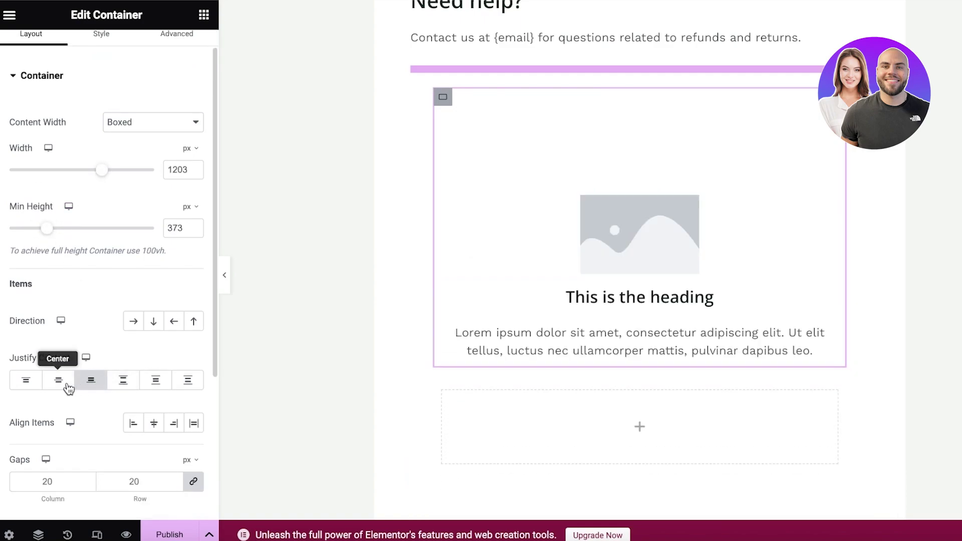
click(65, 384)
click(27, 386)
click(58, 386)
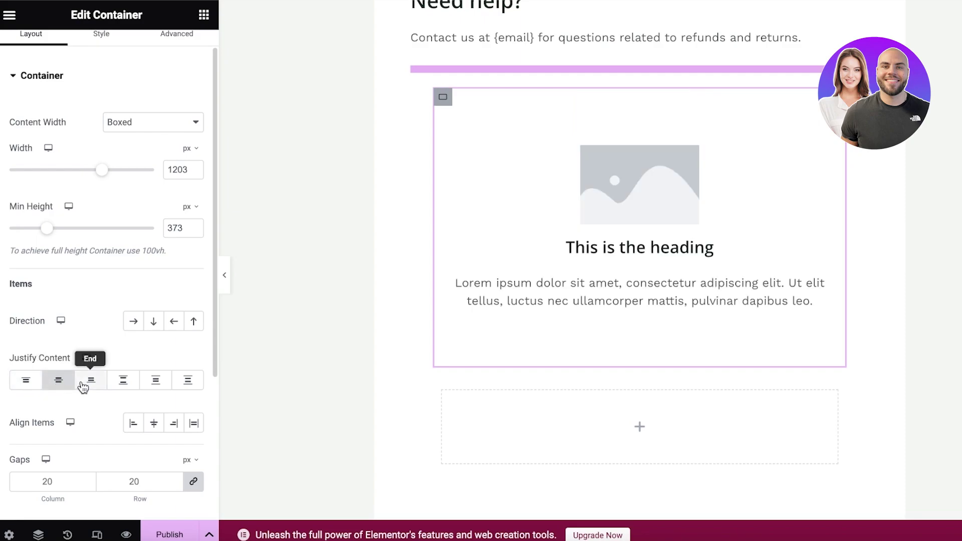
click(93, 383)
click(109, 383)
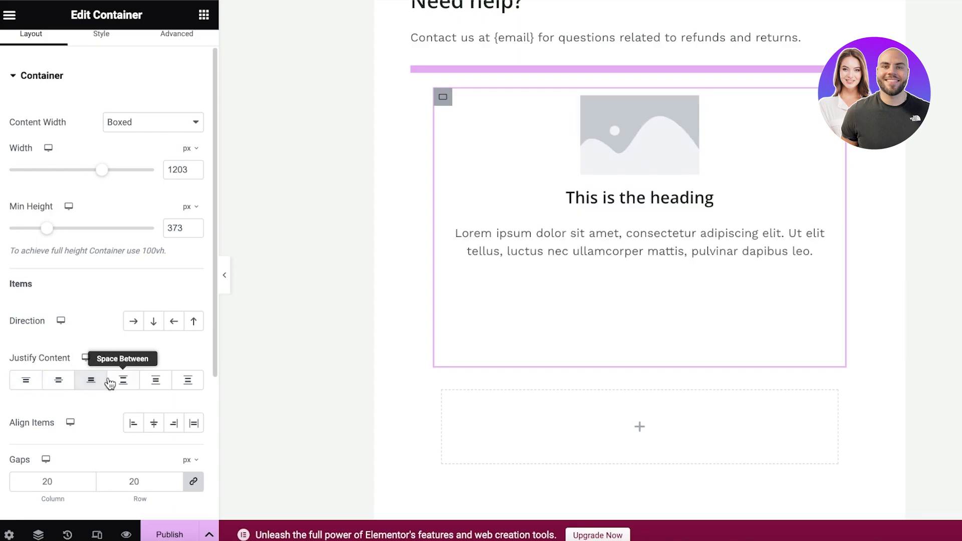
click(153, 381)
click(190, 381)
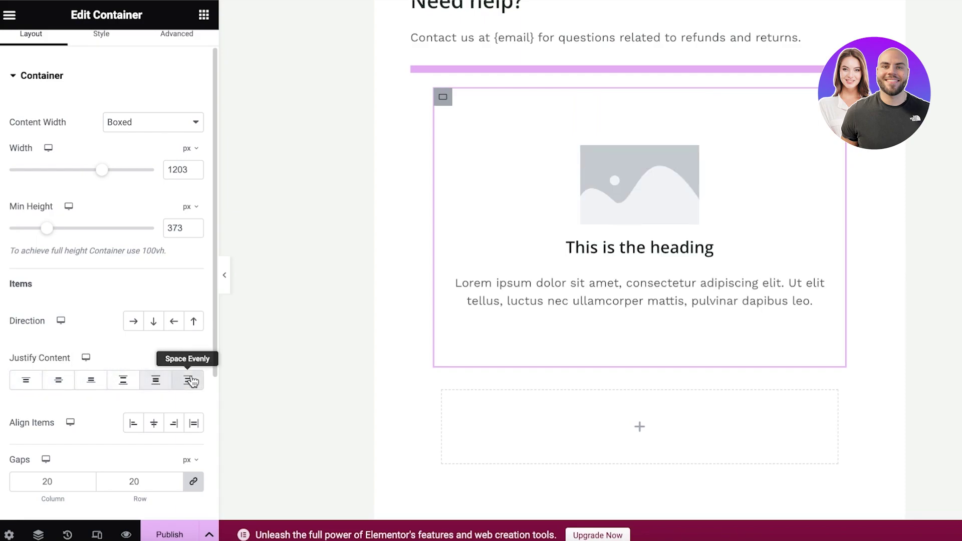
click(71, 386)
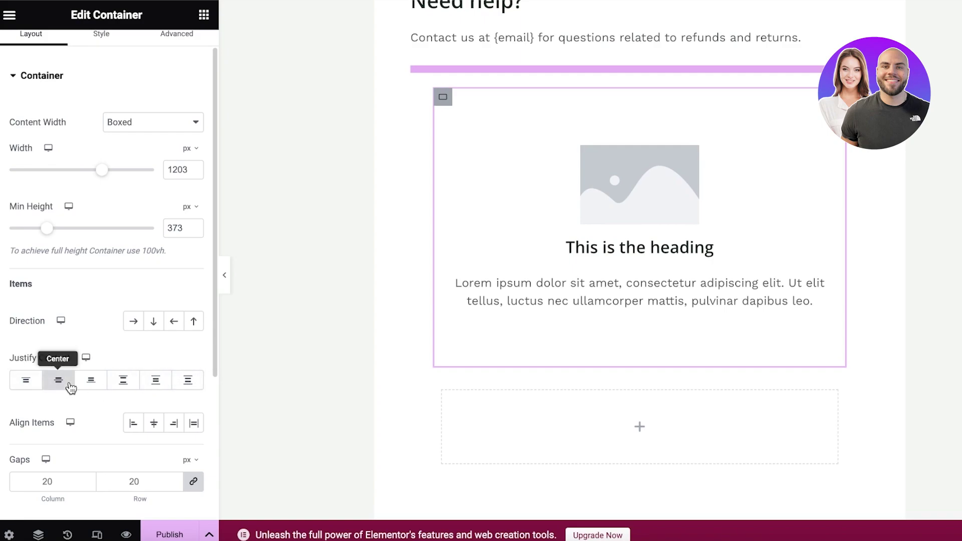
scroll(69, 385, down, 4)
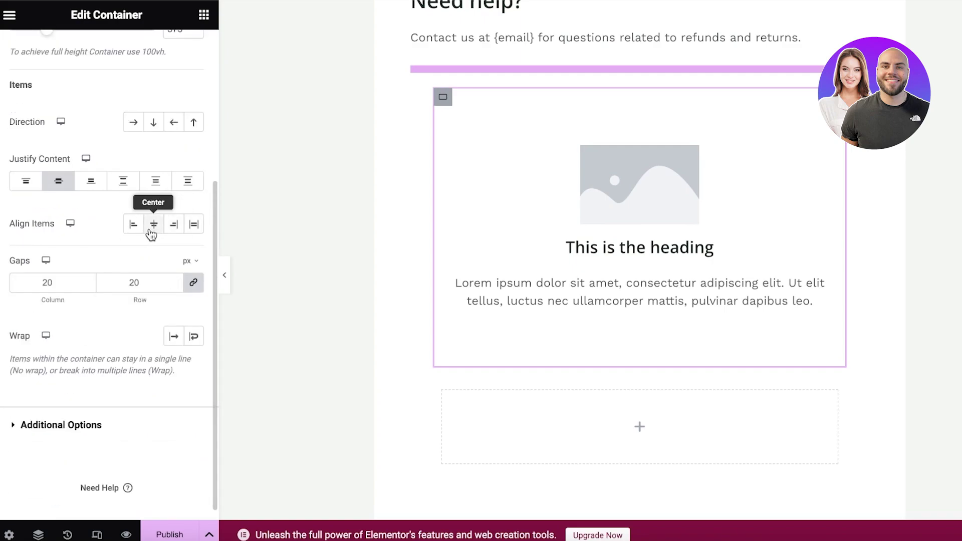
click(194, 224)
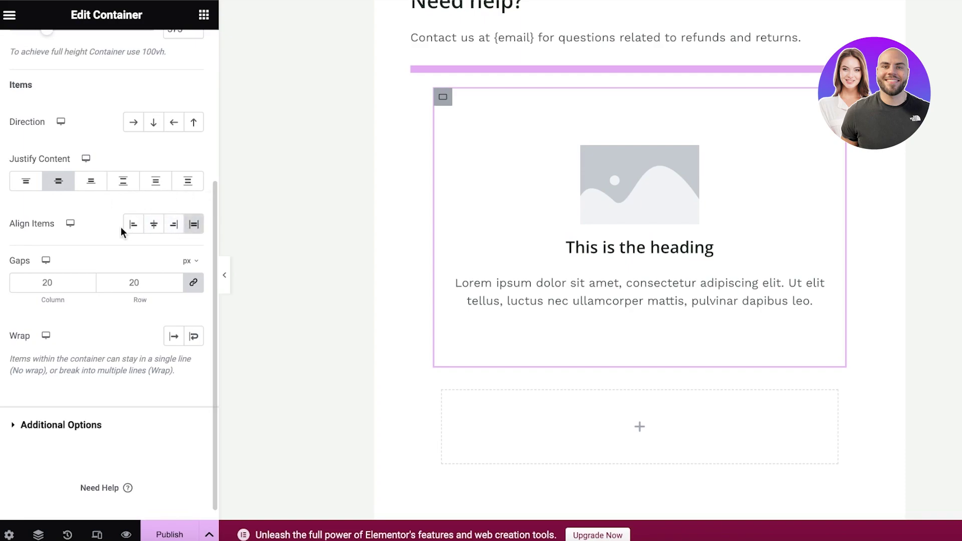
click(153, 226)
scroll(134, 258, down, 1)
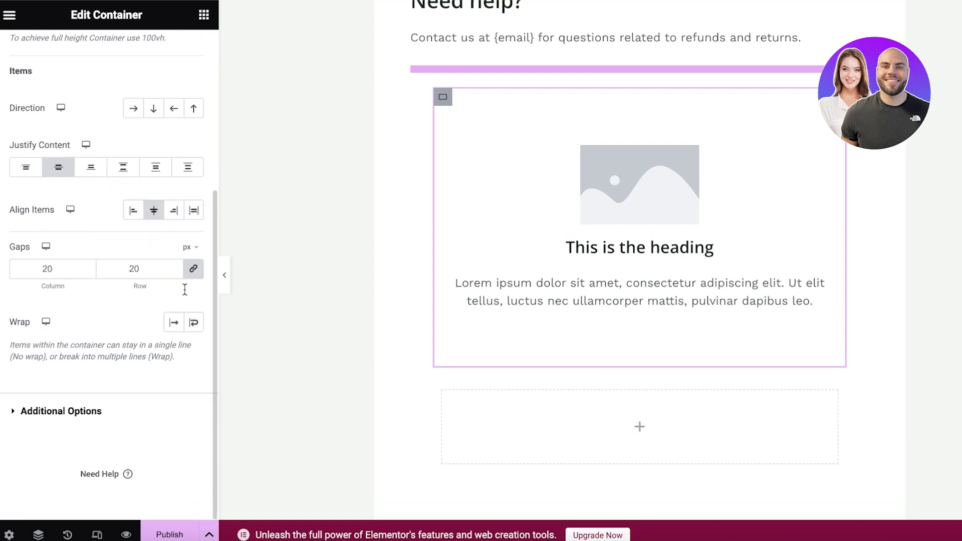
click(72, 416)
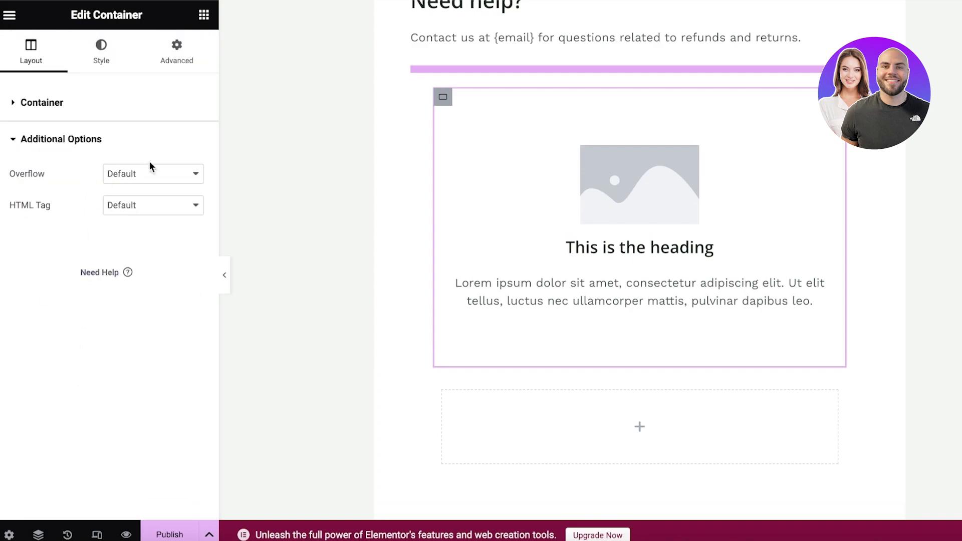
- Insert the lake photo with a person on a pier into the Image Box
click(594, 150)
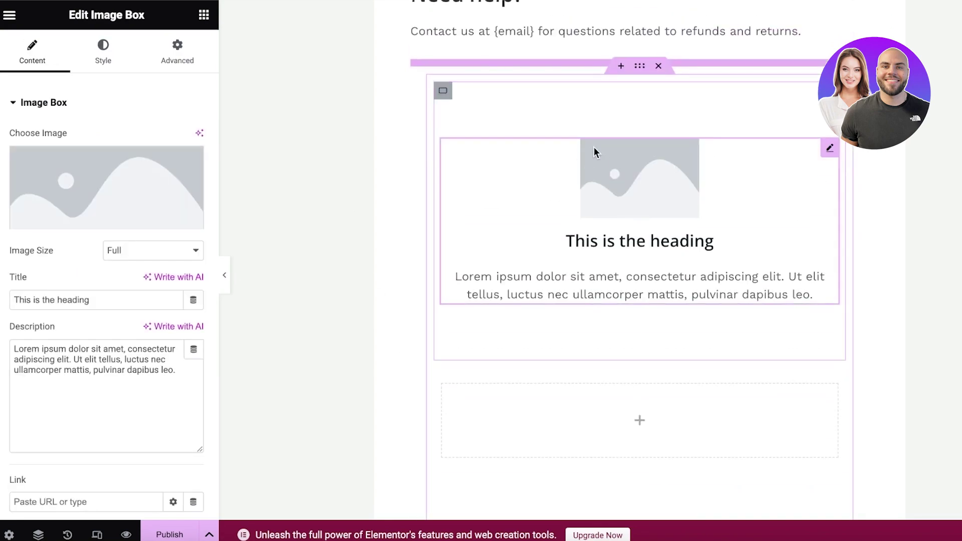
click(441, 93)
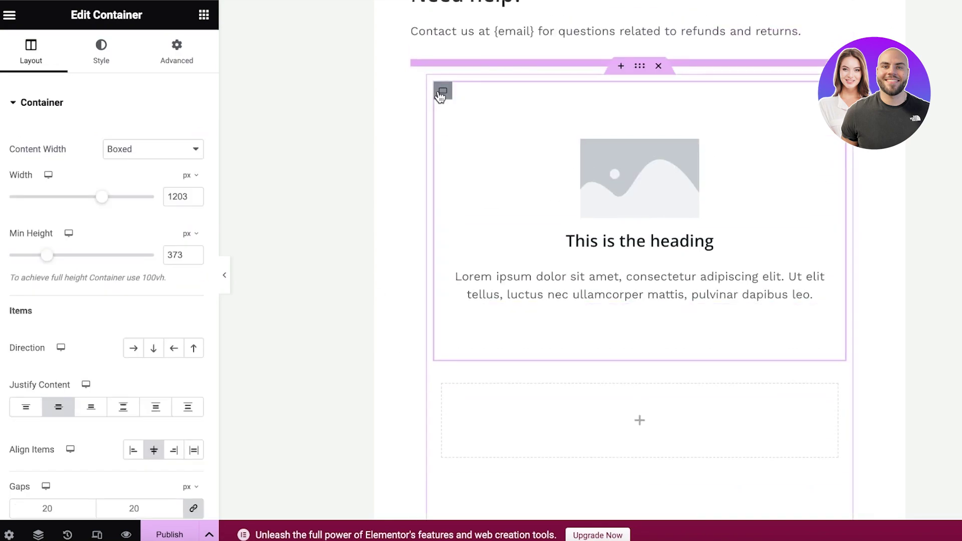
click(608, 166)
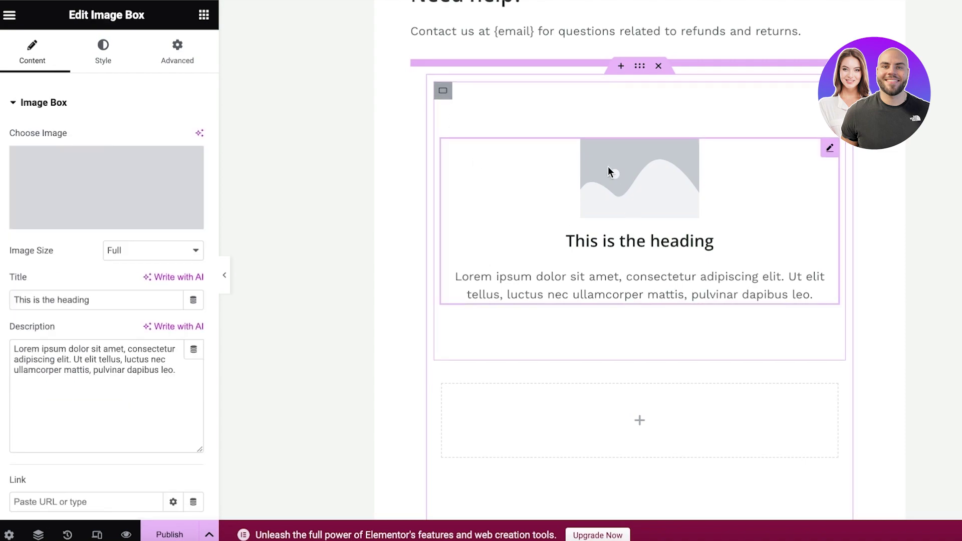
click(133, 209)
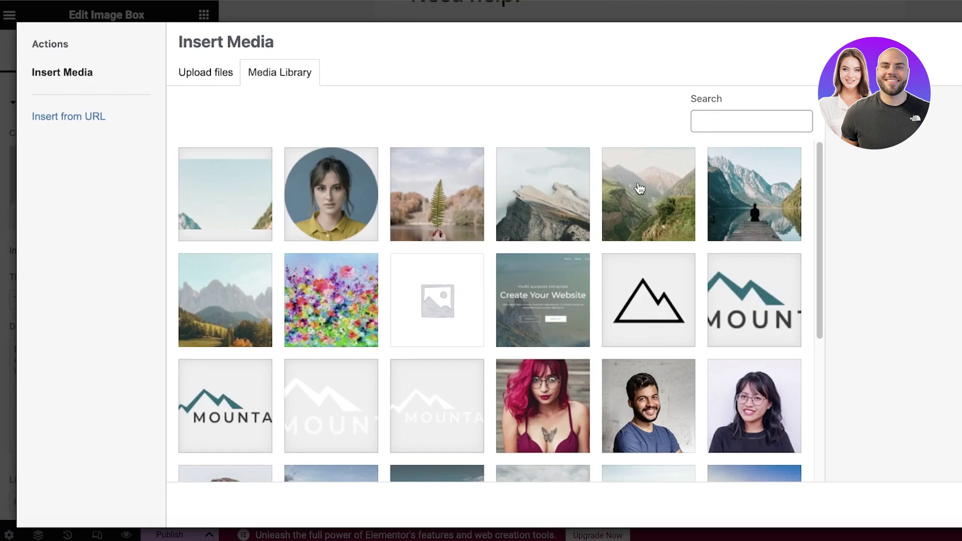
click(754, 192)
click(916, 505)
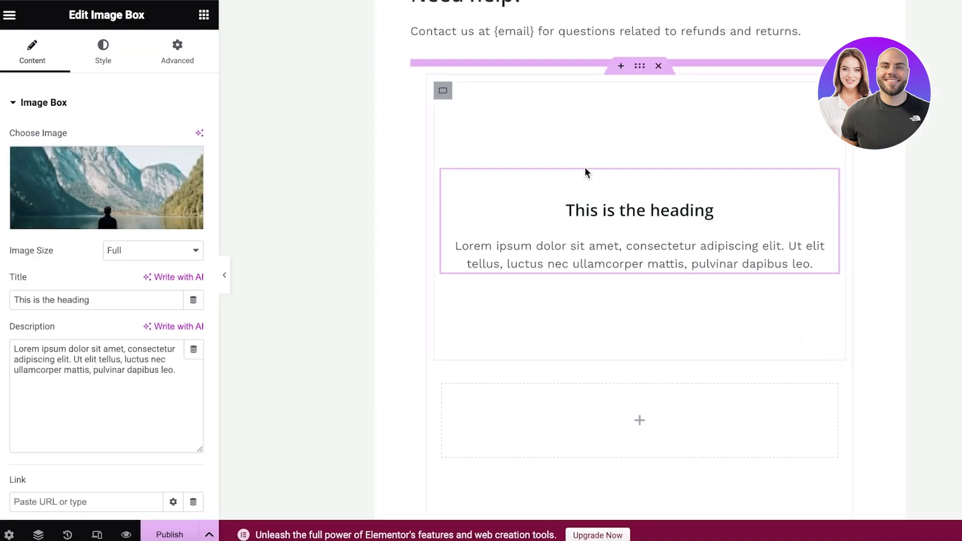
- Keep the image at Full size and publish the page
click(176, 245)
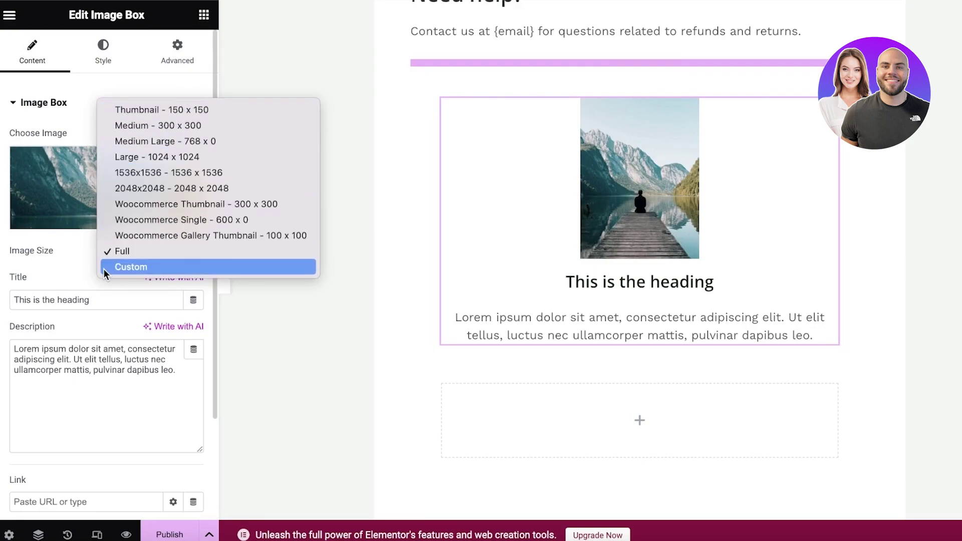
click(144, 257)
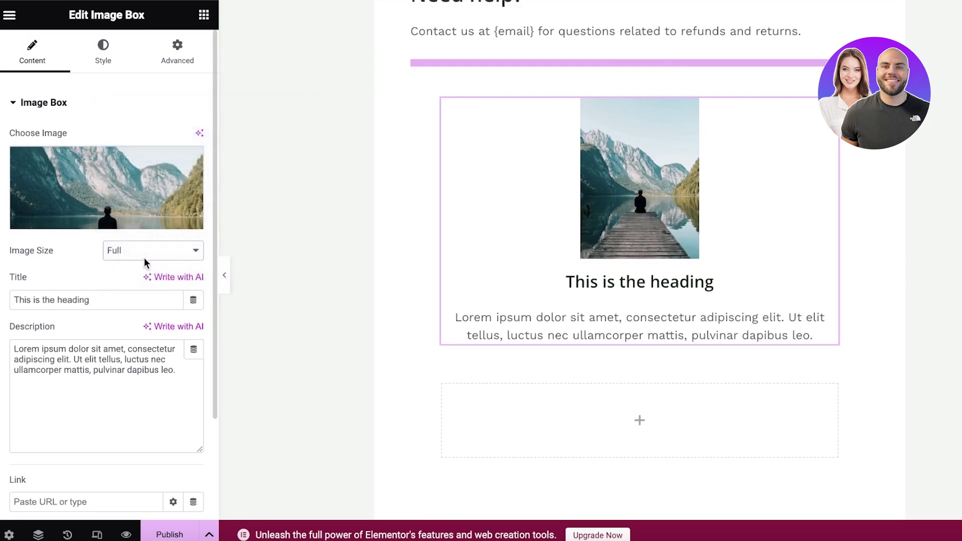
click(159, 253)
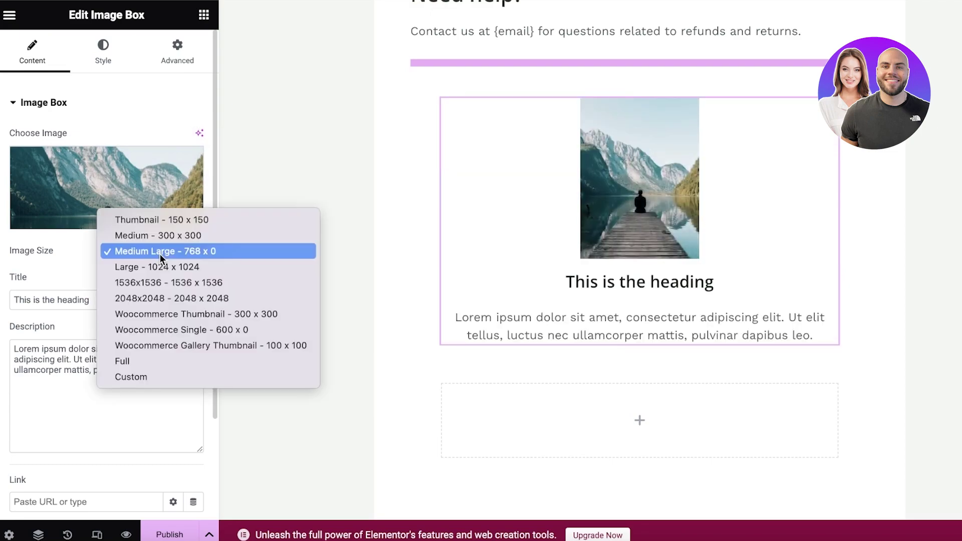
click(145, 360)
scroll(90, 363, down, 3)
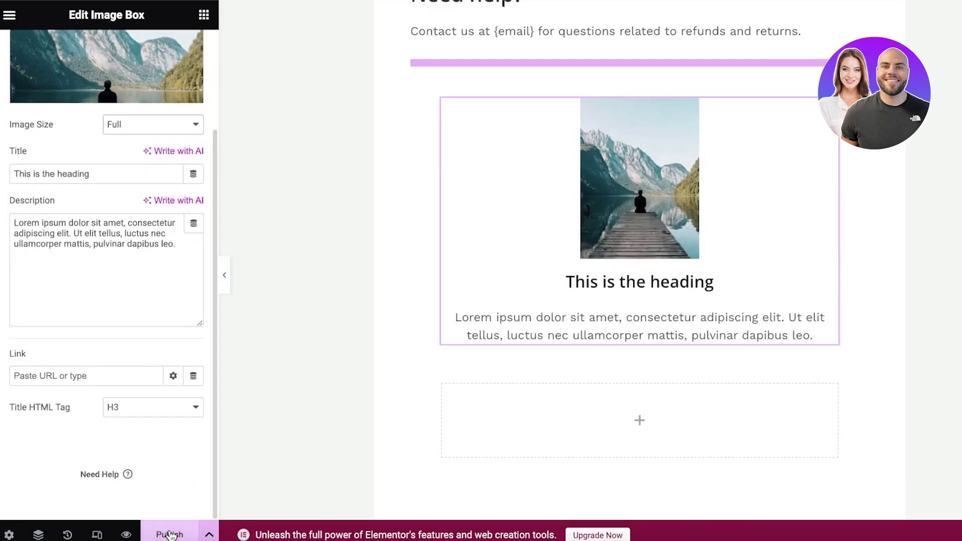
scroll(106, 273, up, 3)
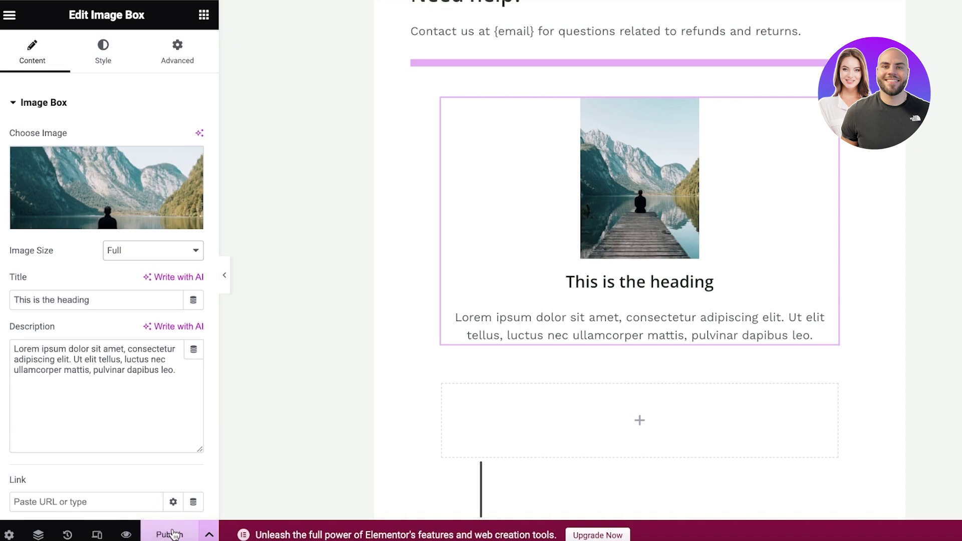
click(173, 535)
- Widen the image box's container from 1203 to 1421 px and adjust the Image Box width
click(194, 44)
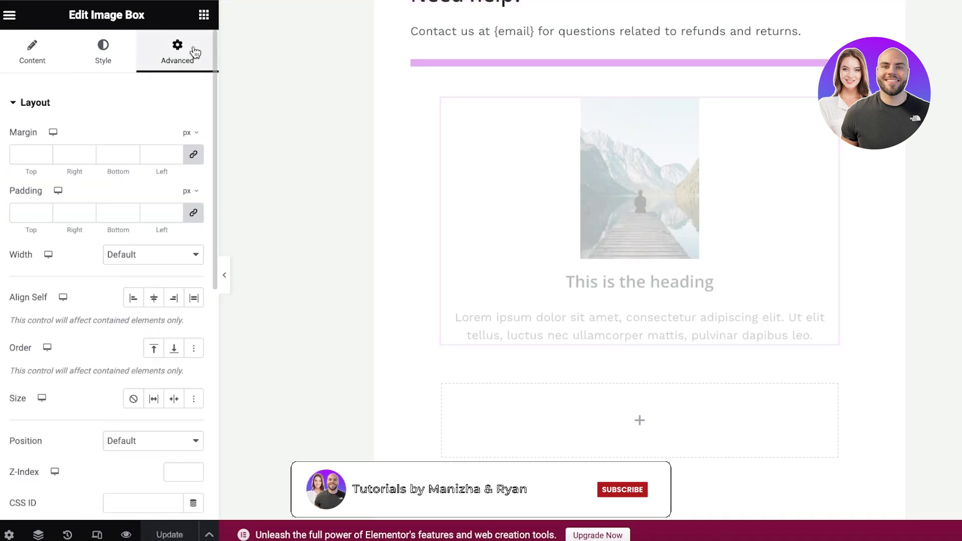
click(444, 92)
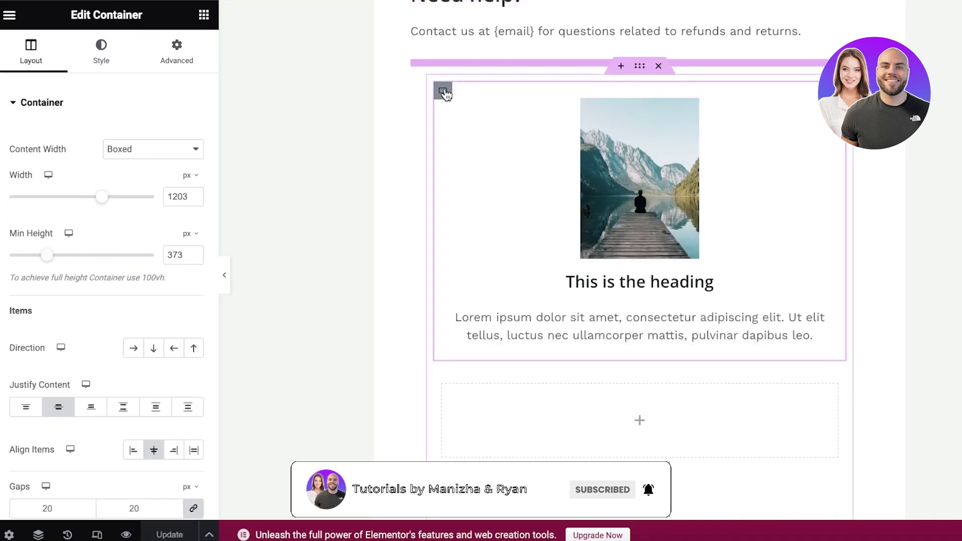
drag(102, 197, 109, 197)
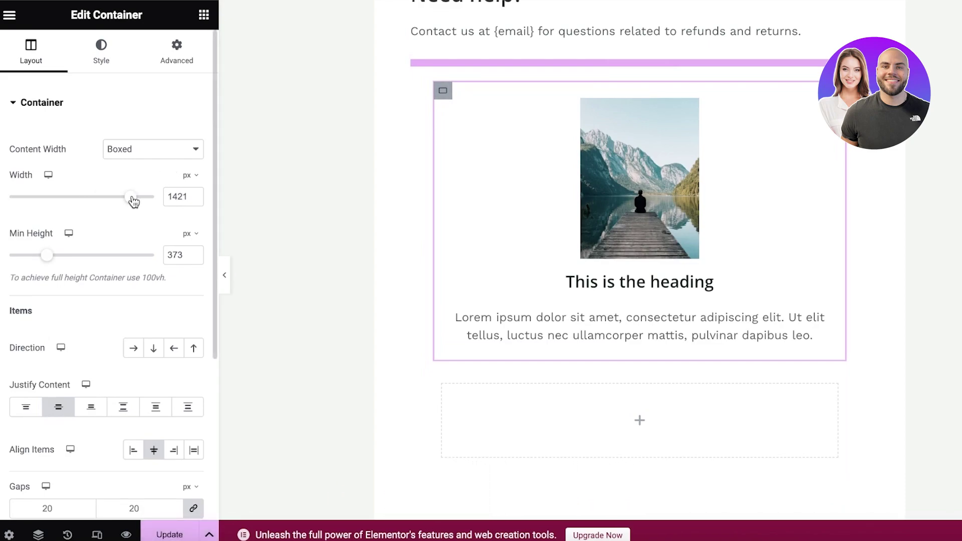
mouse_move(48, 257)
mouse_down()
mouse_move(64, 257)
mouse_move(47, 257)
mouse_up()
click(620, 182)
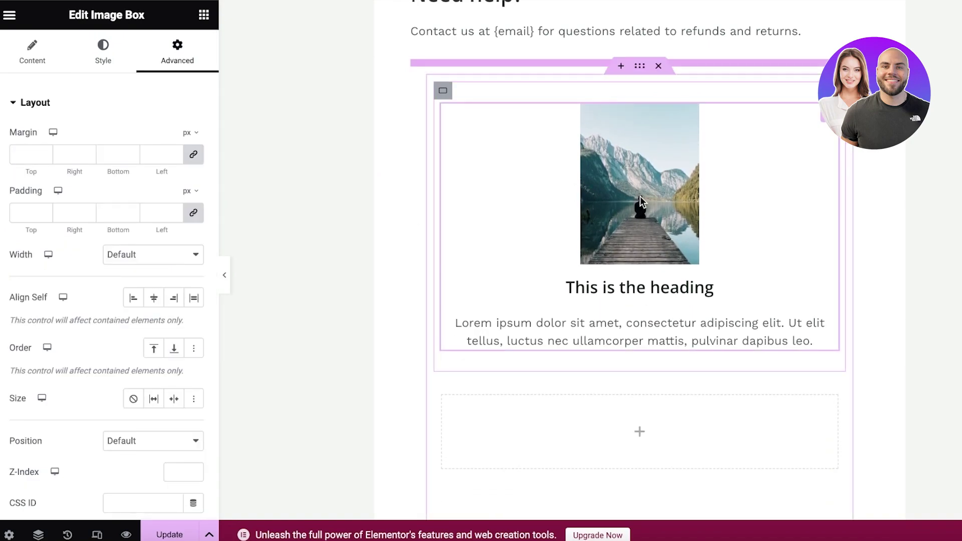
drag(639, 196, 623, 166)
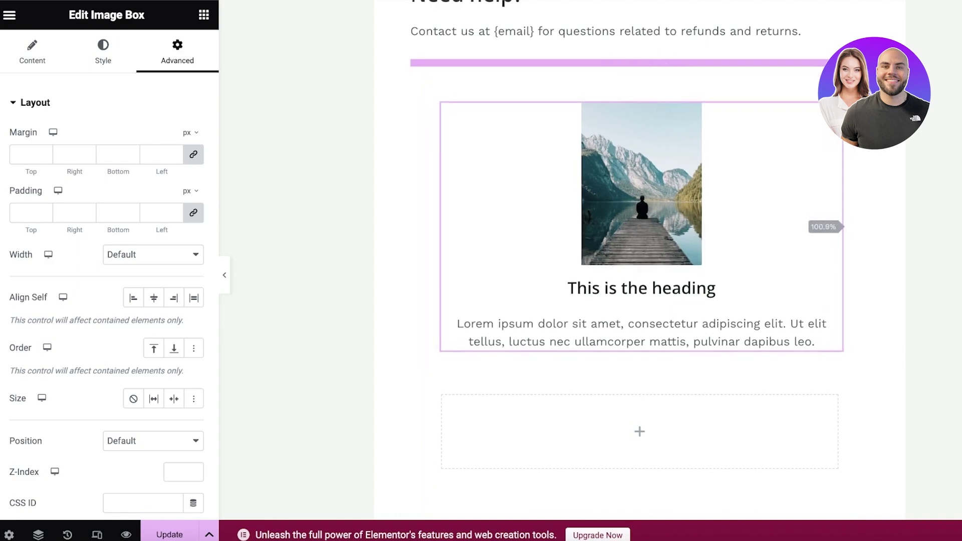
scroll(757, 228, down, 10)
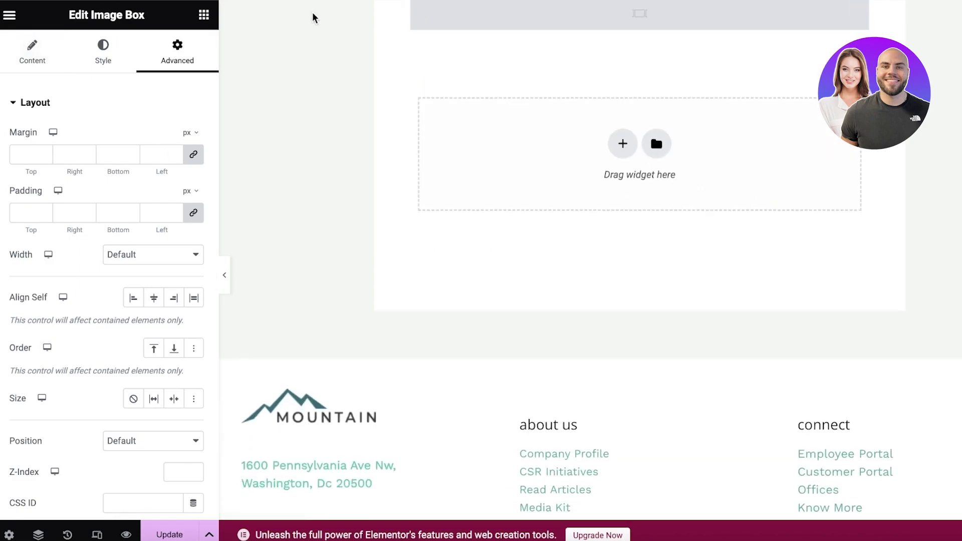
- Exit Elementor from the main menu, returning to the WordPress block editor
click(205, 16)
click(10, 14)
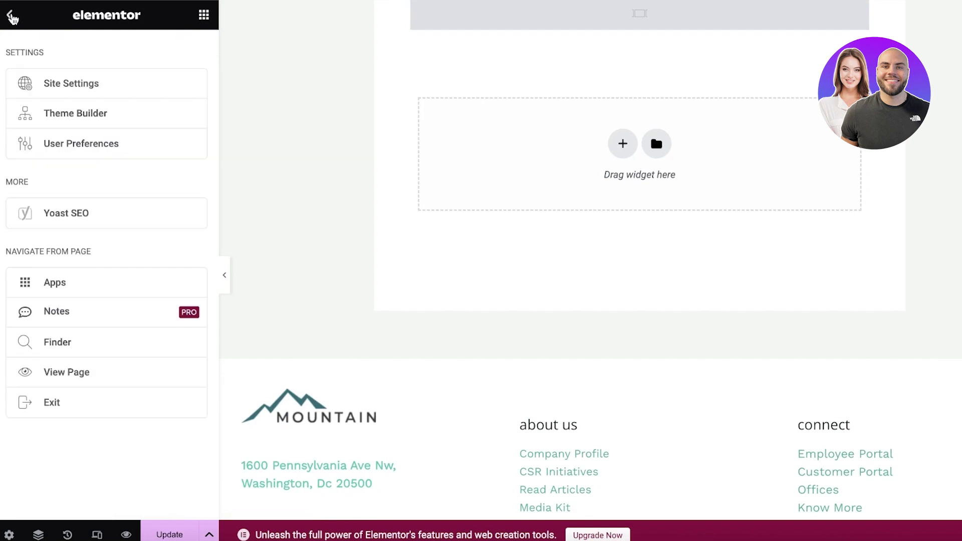
click(11, 17)
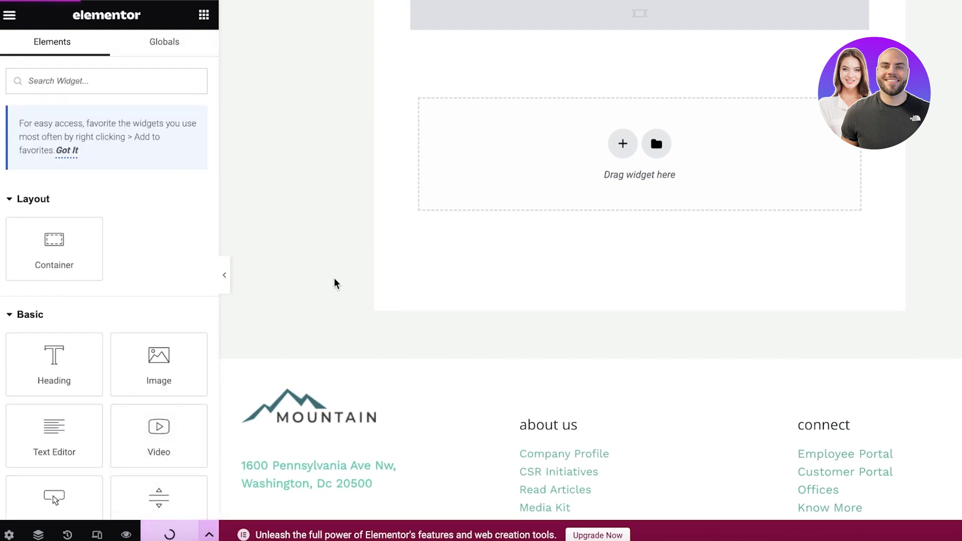
scroll(295, 267, up, 3)
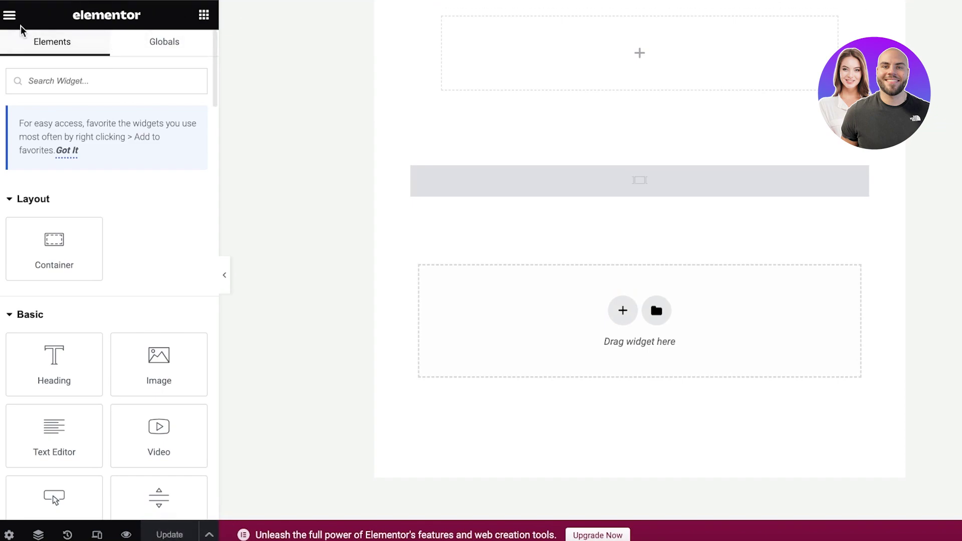
scroll(260, 451, down, 5)
scroll(155, 416, down, 10)
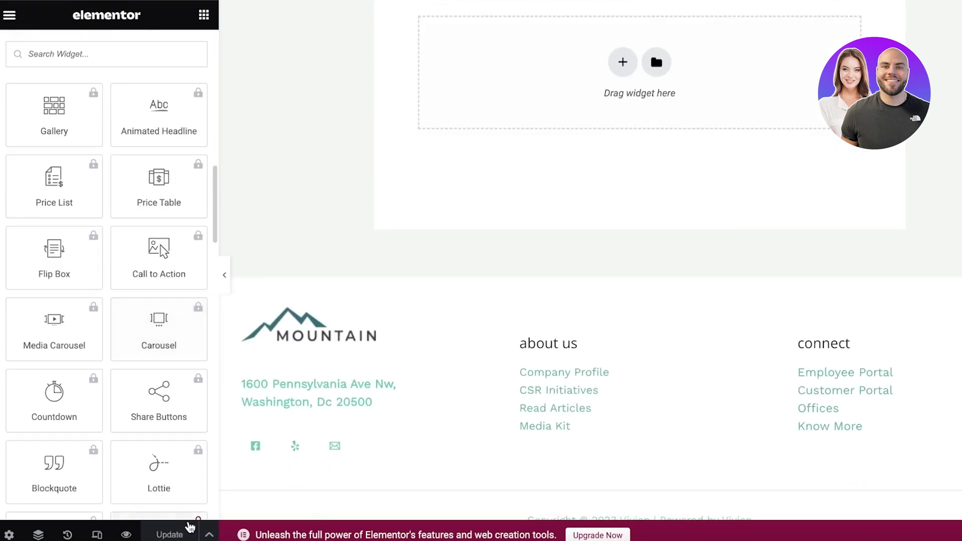
click(209, 535)
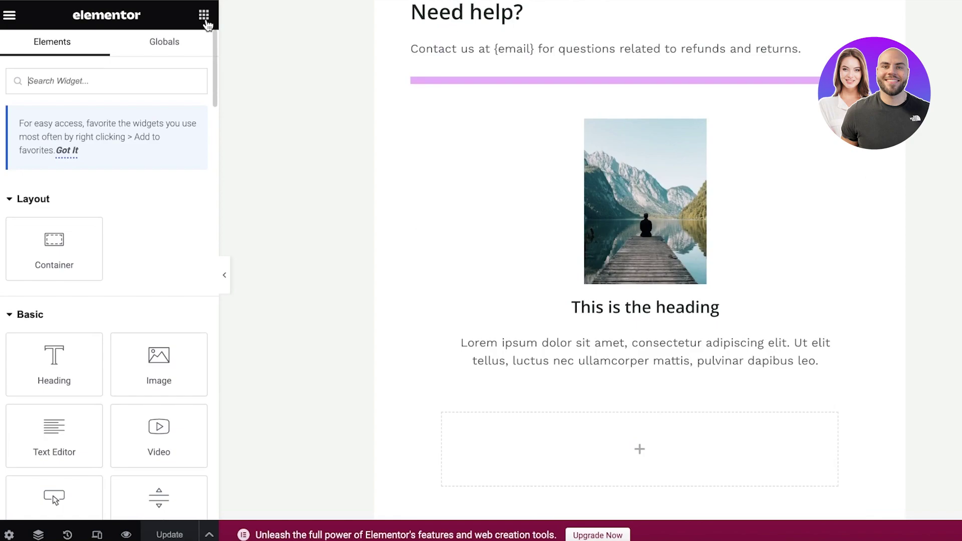
click(11, 15)
click(46, 414)
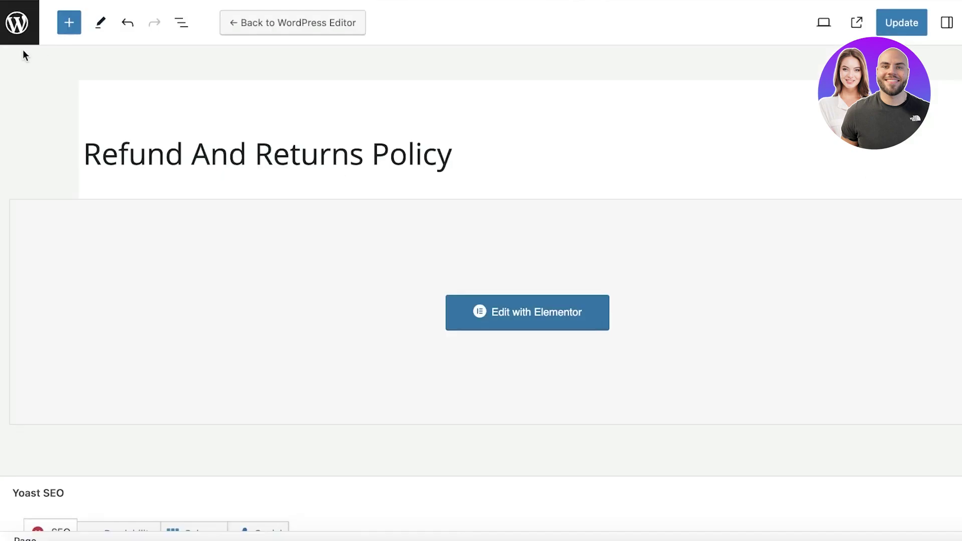
- Leave for the Pages list, create a new page (Elementor #1386), and edit it in Elementor
click(31, 22)
click(557, 186)
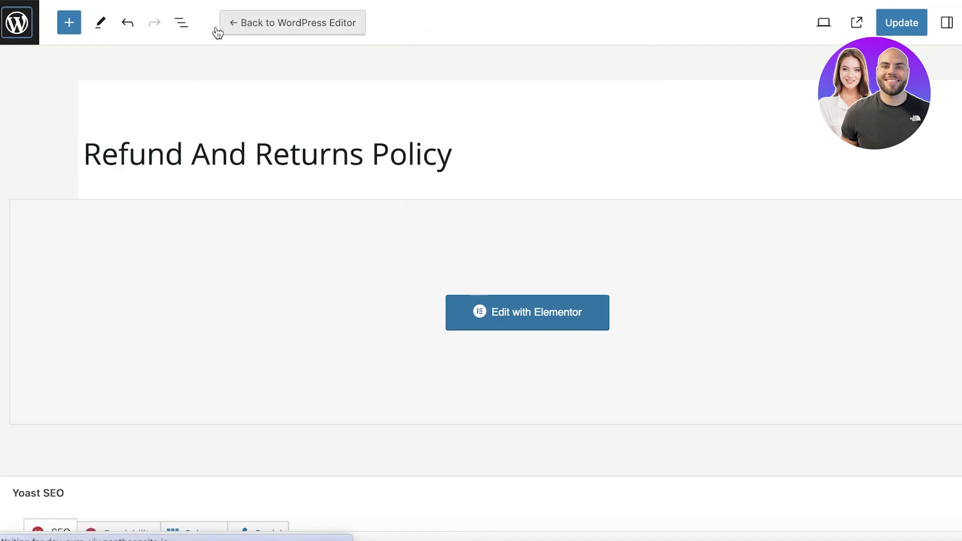
scroll(281, 226, down, 3)
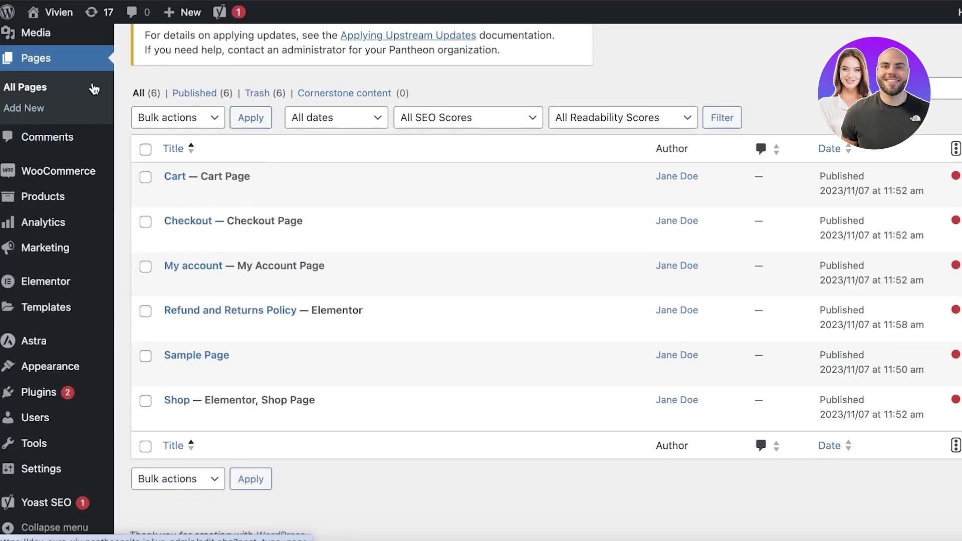
scroll(412, 107, up, 3)
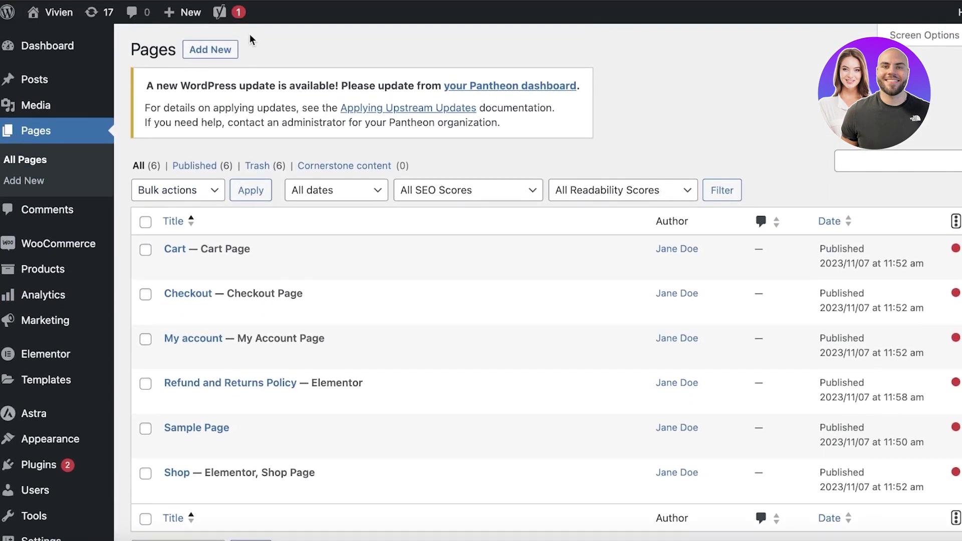
mouse_move(184, 15)
click(175, 76)
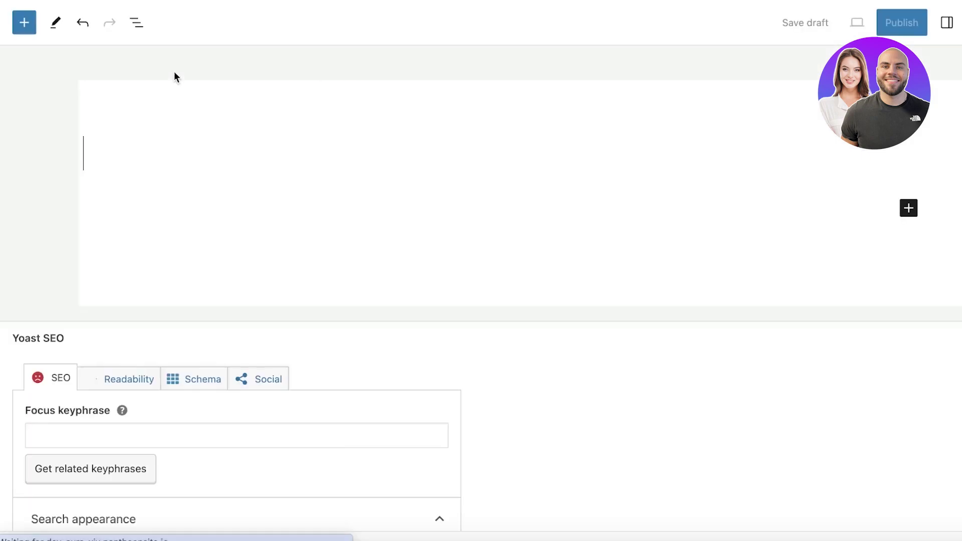
click(284, 23)
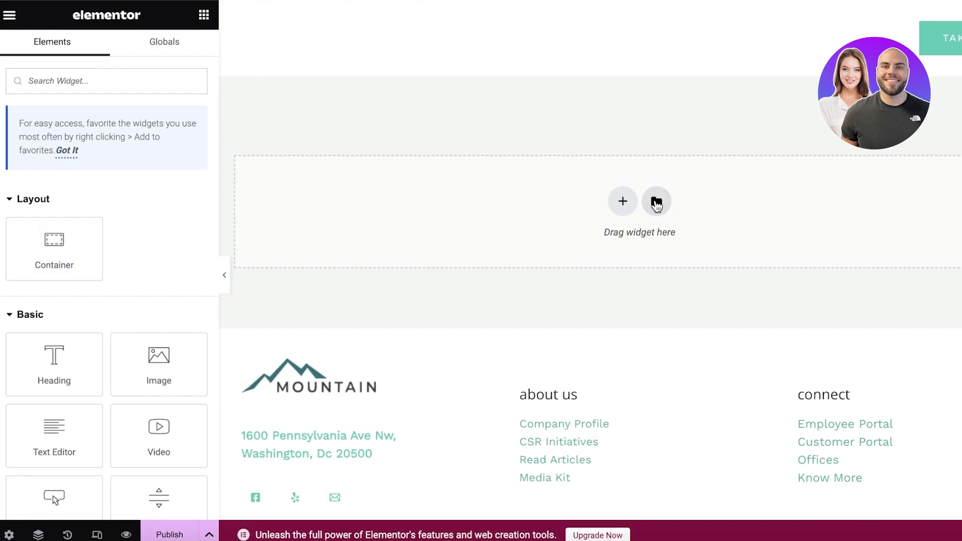
- Insert the first full-page template from the Library's Pages tab and apply its page settings
click(656, 201)
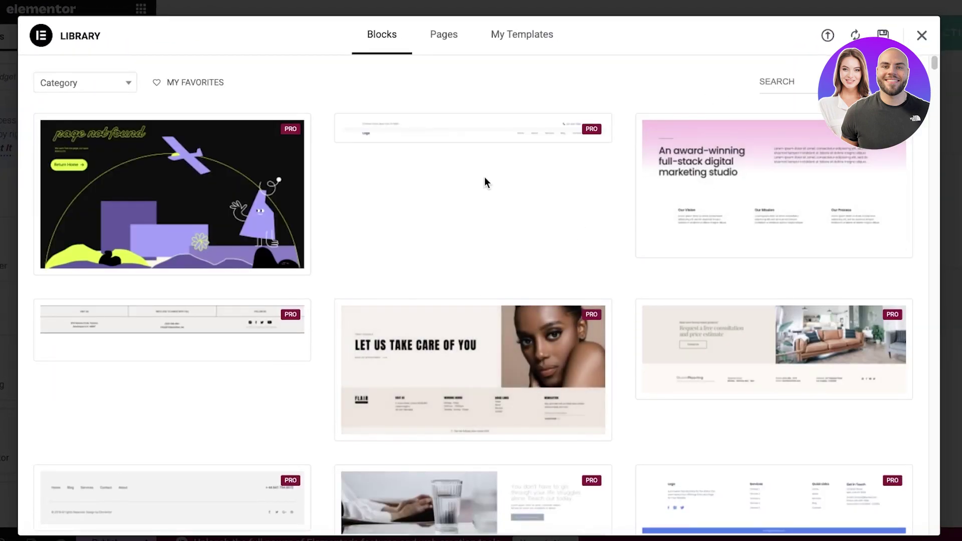
click(449, 35)
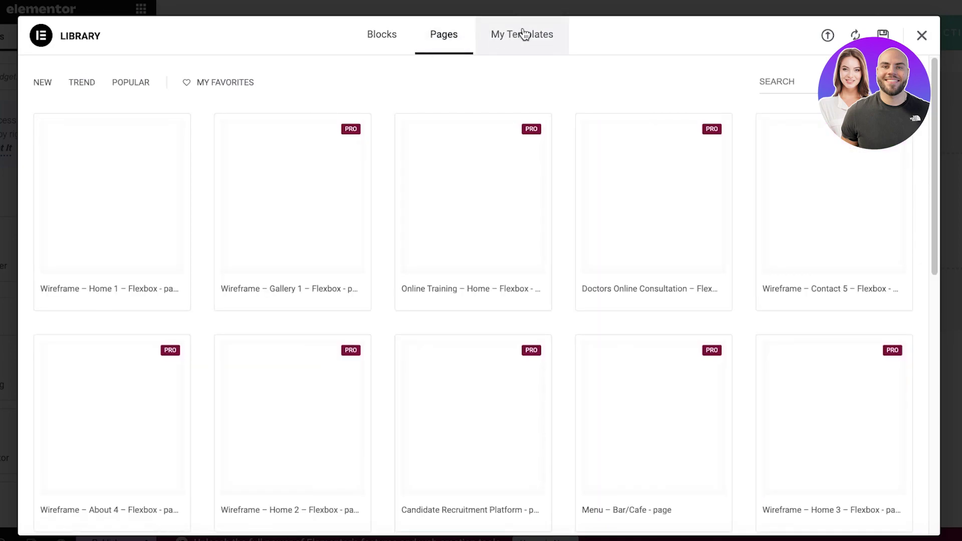
click(78, 289)
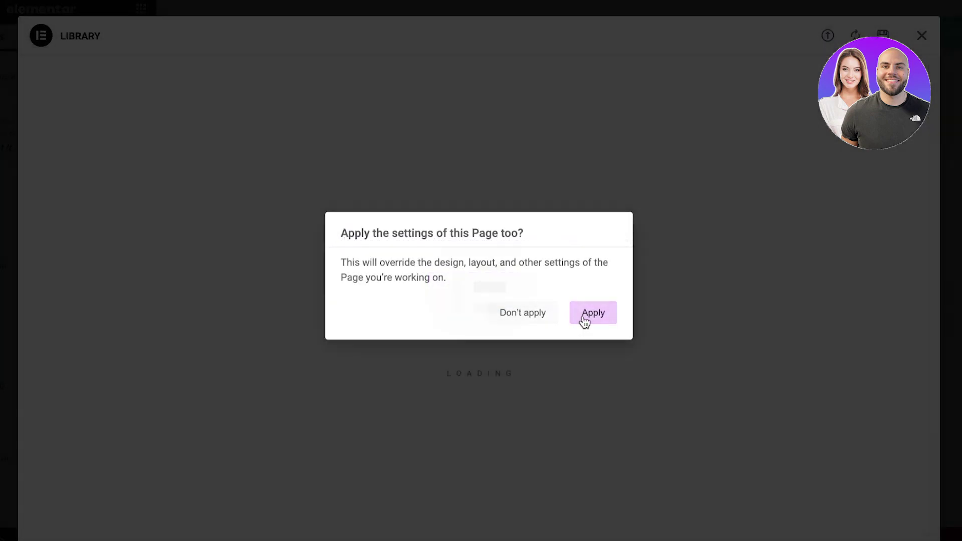
click(583, 316)
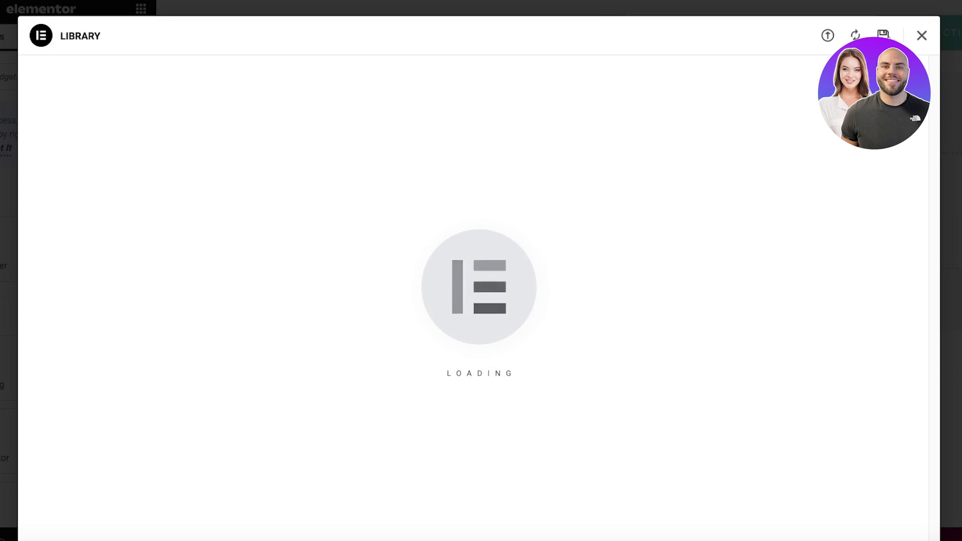
click(922, 36)
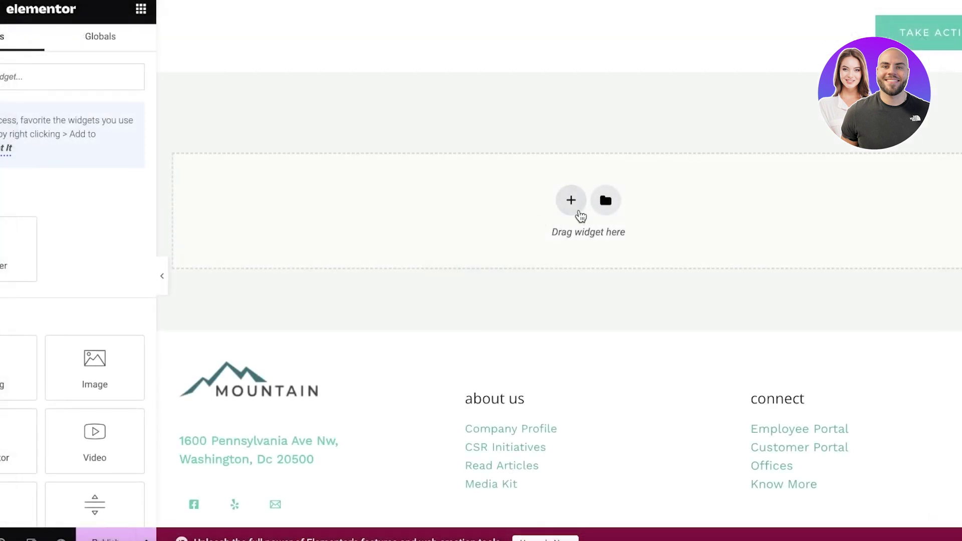
click(576, 210)
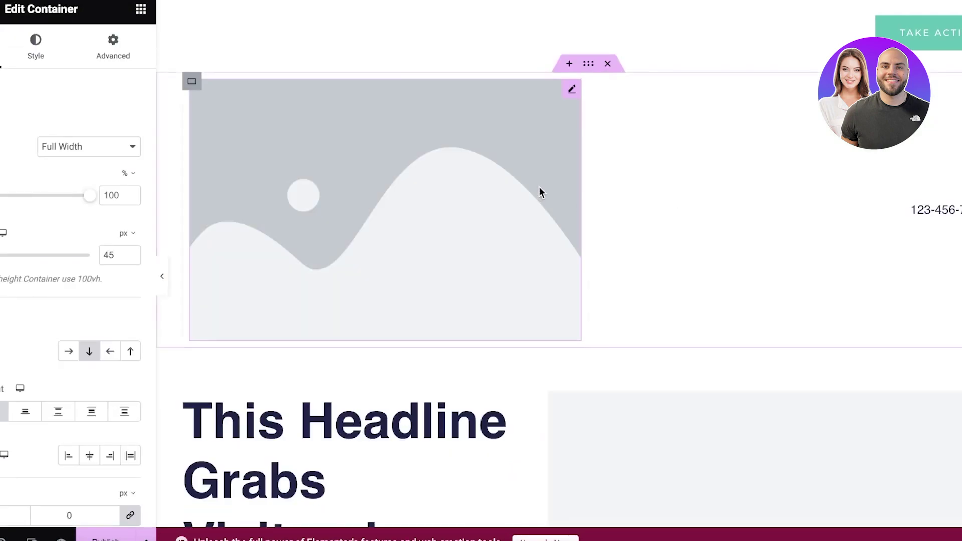
scroll(811, 90, down, 15)
scroll(728, 133, up, 8)
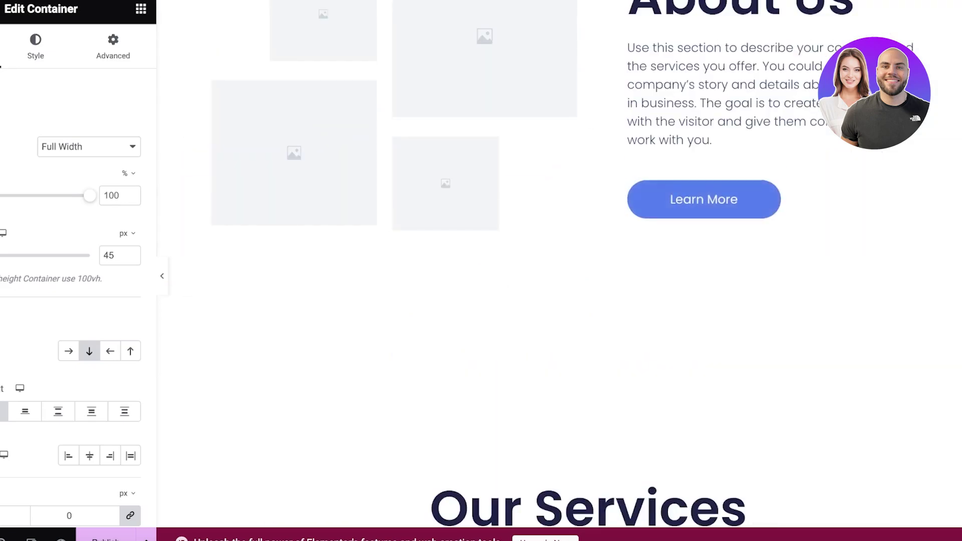
scroll(650, 141, down, 8)
scroll(650, 142, down, 15)
scroll(639, 219, up, 8)
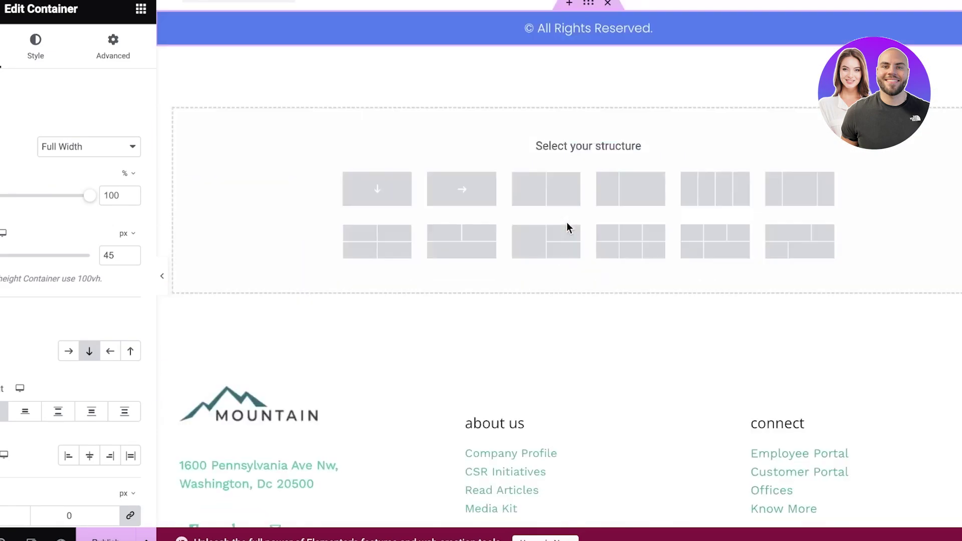
scroll(627, 170, up, 12)
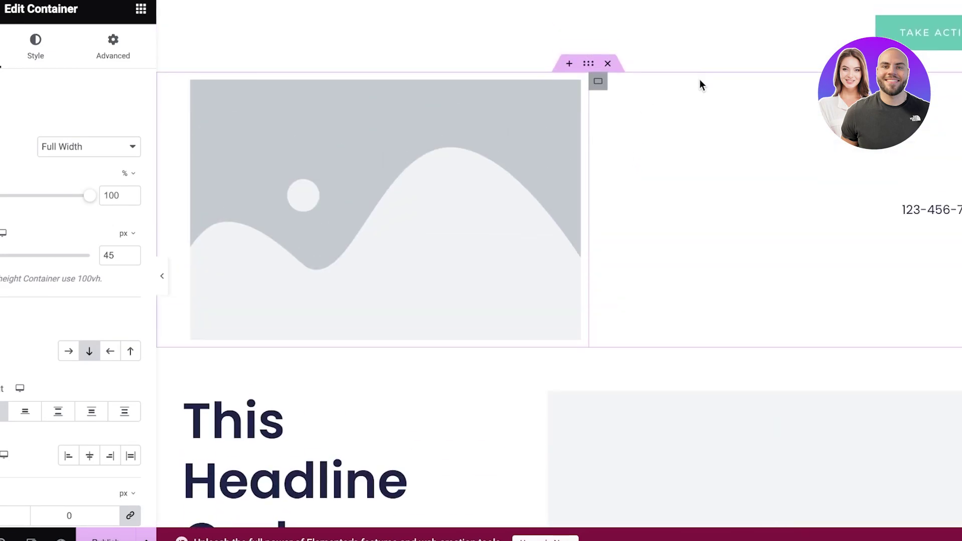
click(500, 79)
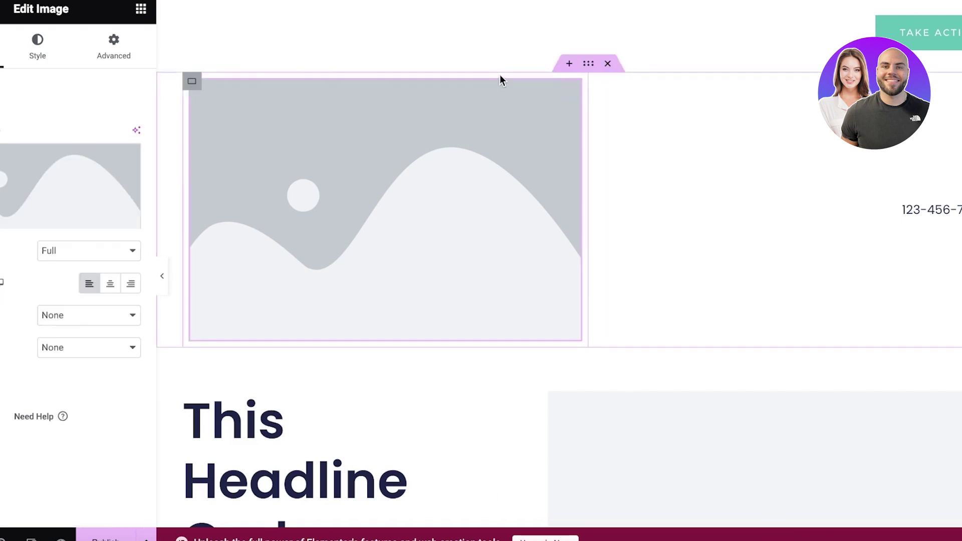
drag(500, 79, 488, 74)
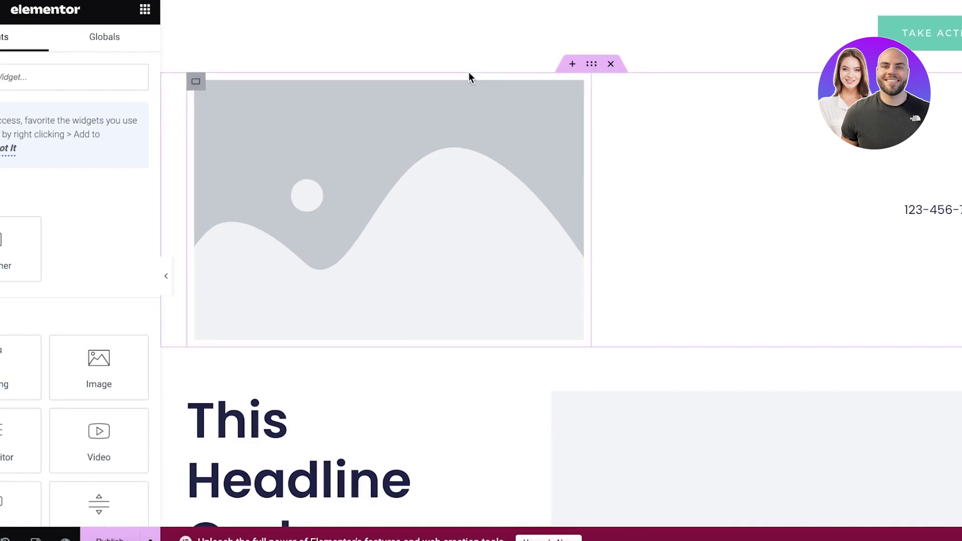
click(467, 184)
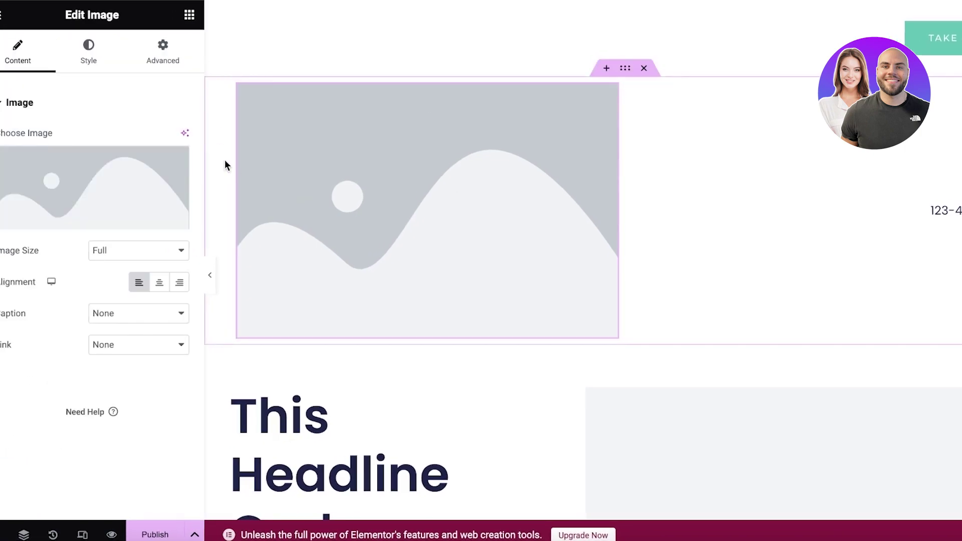
click(171, 62)
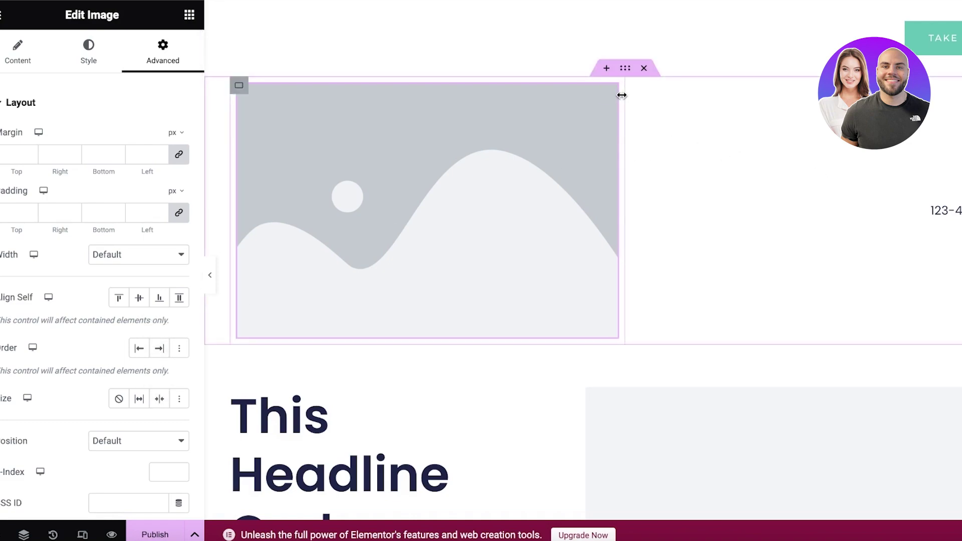
click(632, 84)
scroll(591, 182, down, 7)
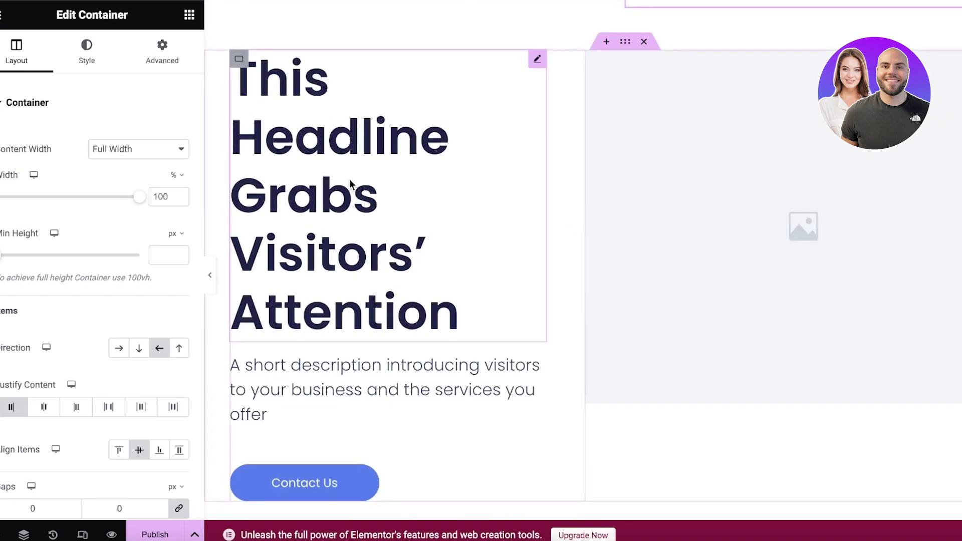
scroll(564, 201, down, 20)
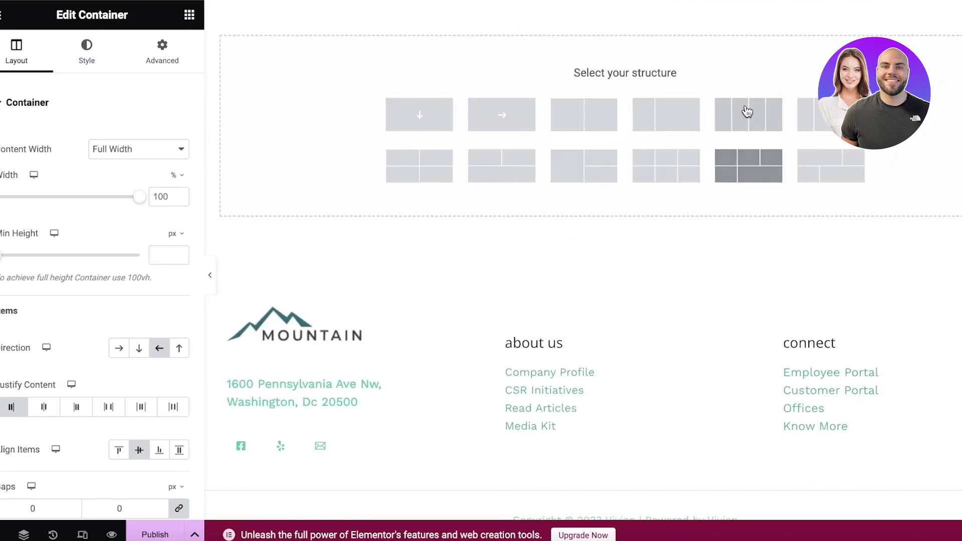
- Add a four-column container at the page bottom and drop a nested Container into column one
click(744, 112)
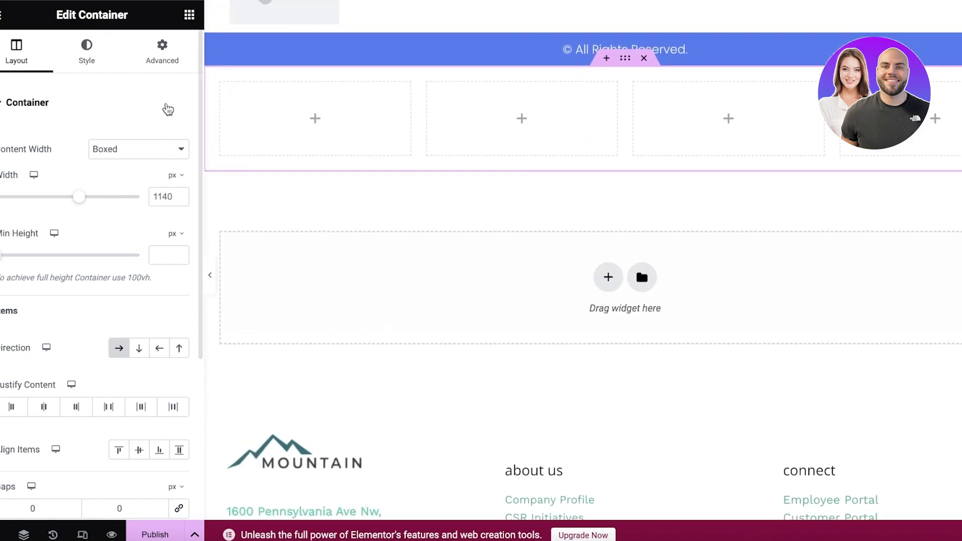
click(186, 23)
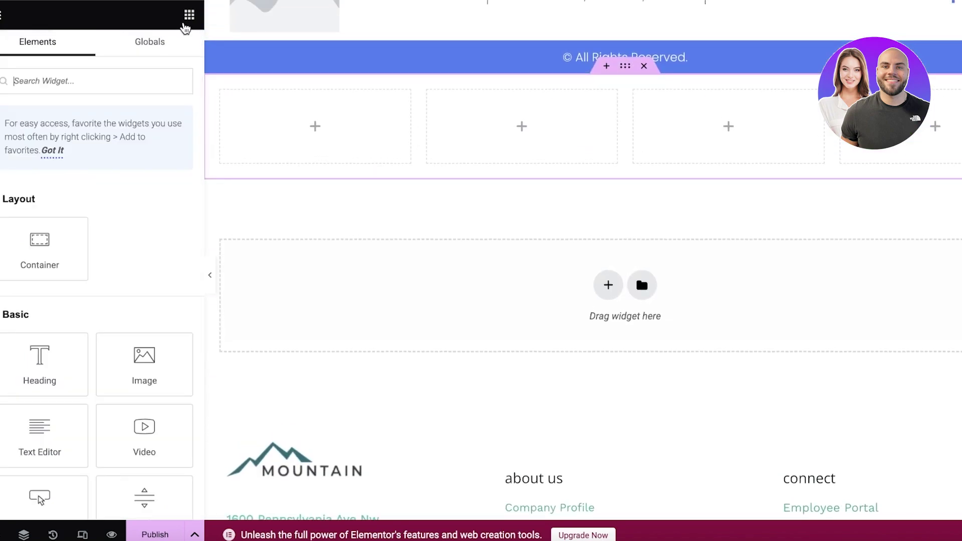
drag(45, 236, 354, 111)
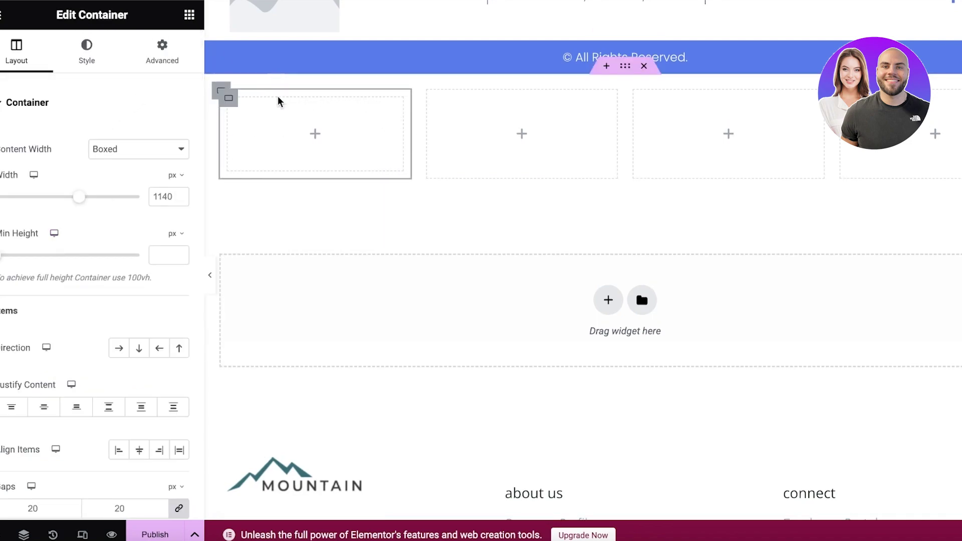
drag(290, 129, 313, 150)
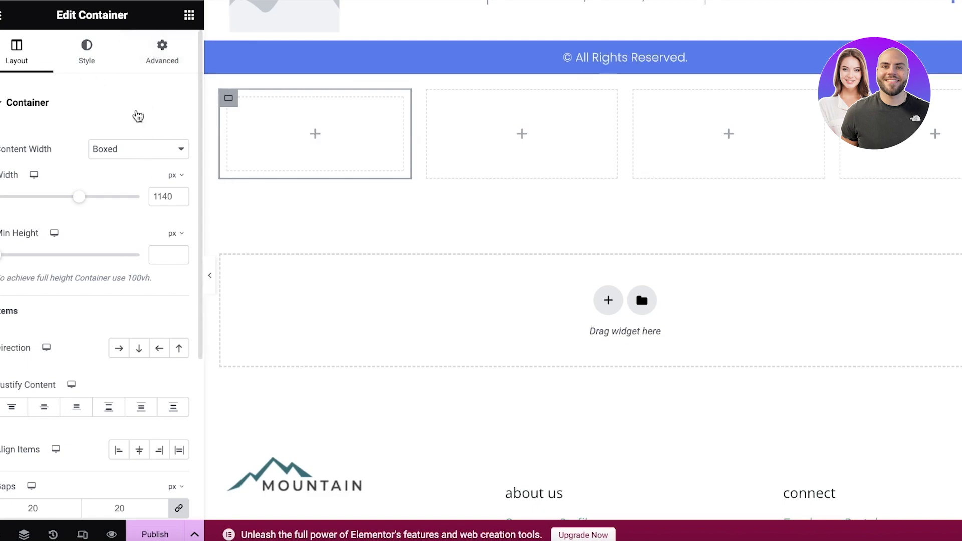
- Drop nested containers into the second, third and fourth columns
click(189, 15)
drag(39, 238, 500, 151)
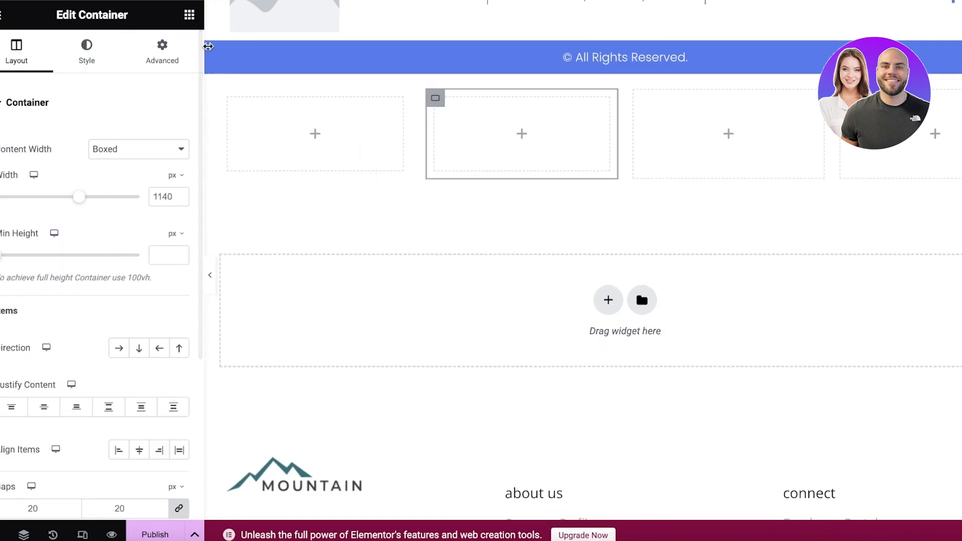
click(189, 15)
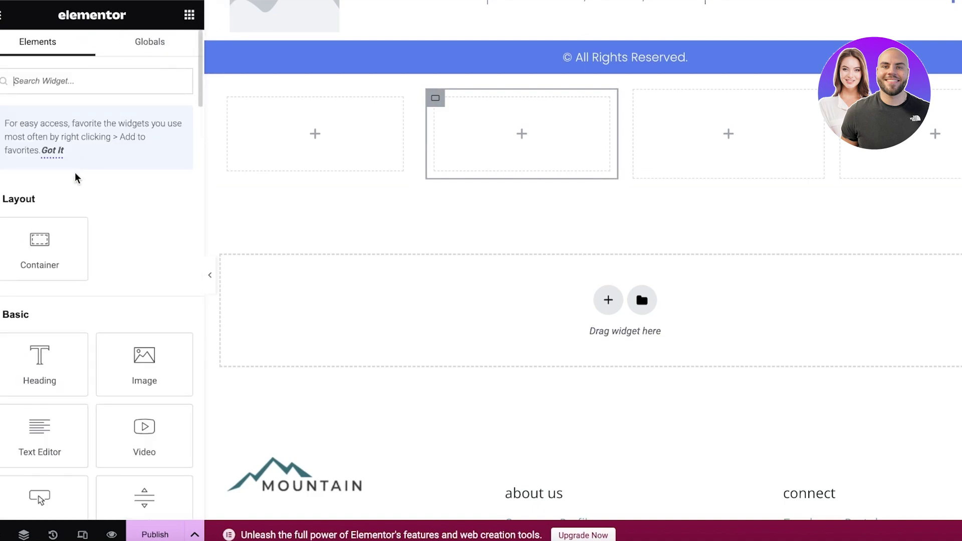
drag(39, 248, 666, 150)
click(189, 15)
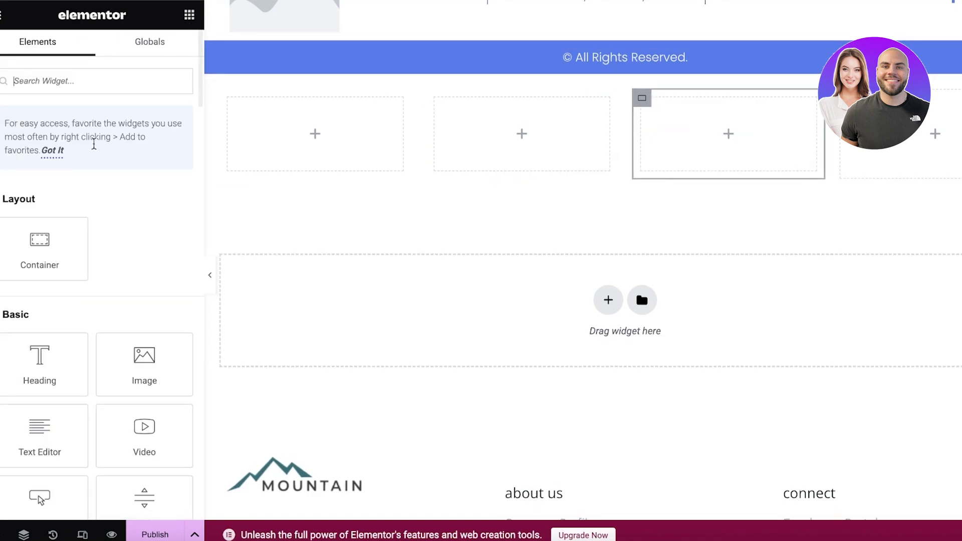
drag(40, 246, 896, 160)
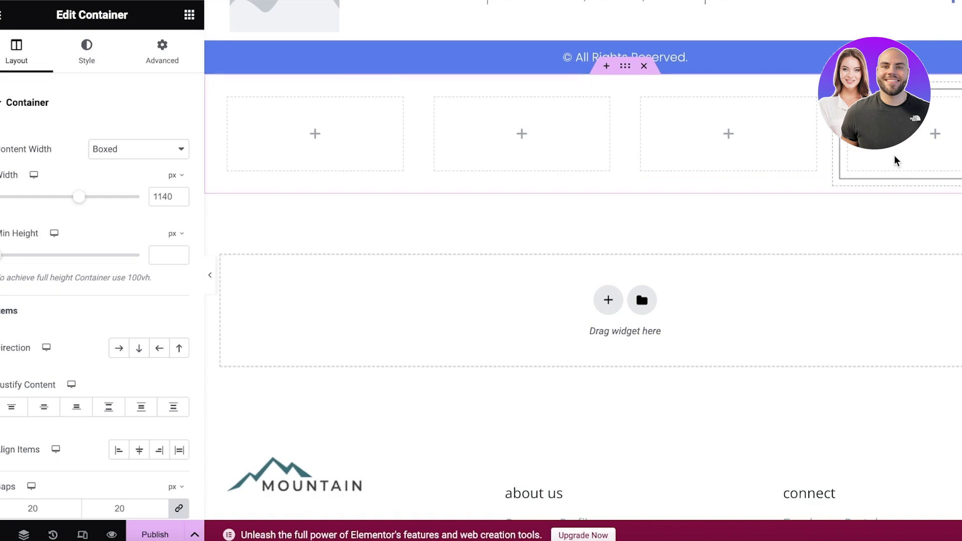
- Place an Image widget in column one and a Text Editor in column two
click(311, 138)
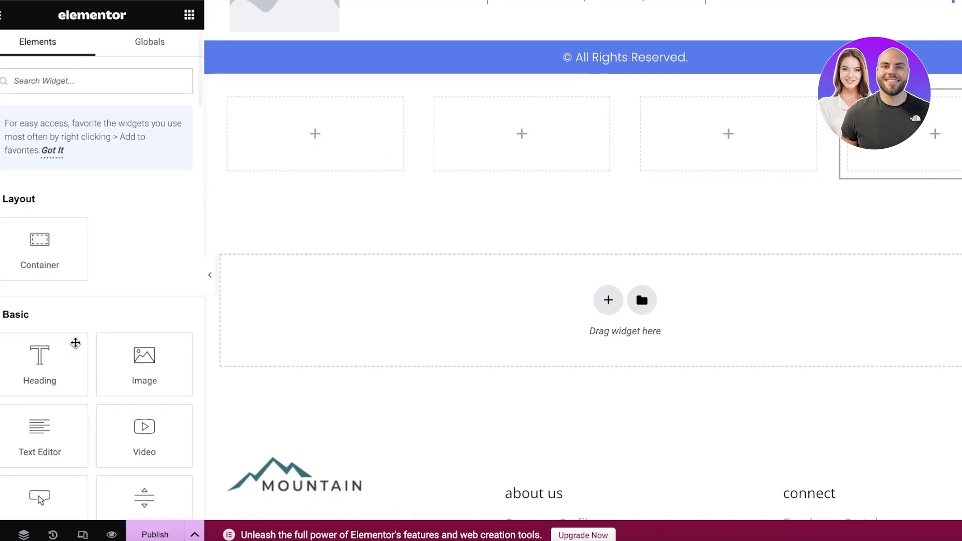
scroll(103, 333, down, 1)
drag(103, 333, 315, 147)
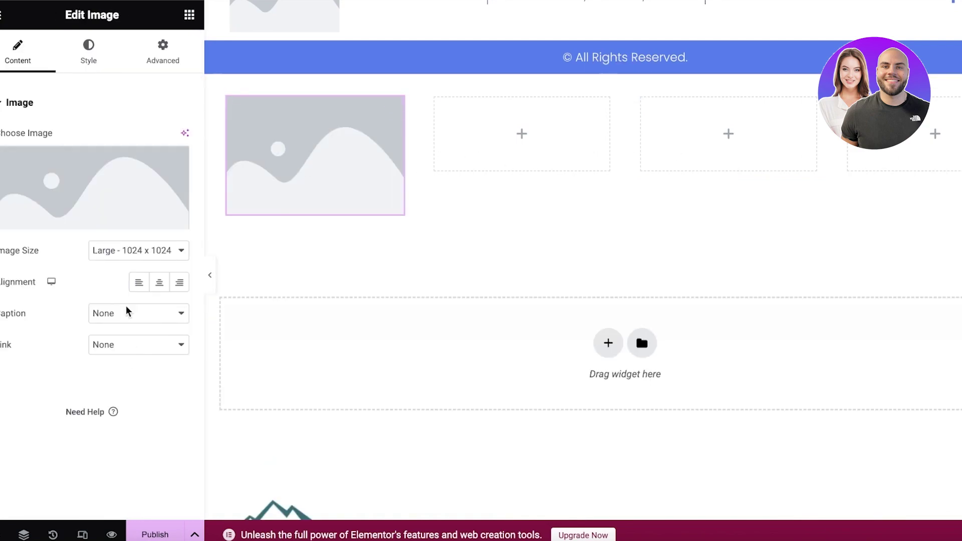
click(190, 14)
scroll(83, 262, down, 3)
drag(40, 308, 507, 144)
- Add a nested container holding an Image to column three and a Text Editor to column four
click(189, 14)
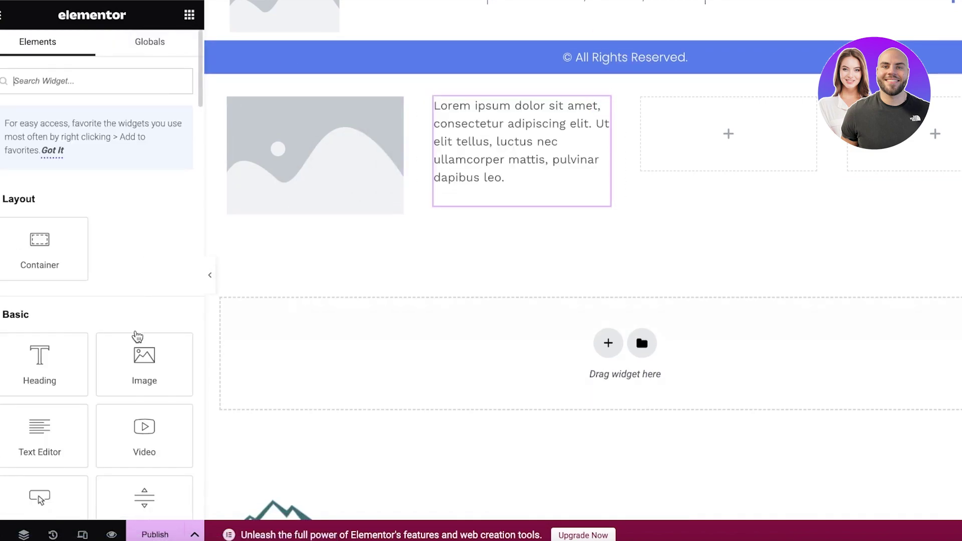
drag(39, 246, 702, 141)
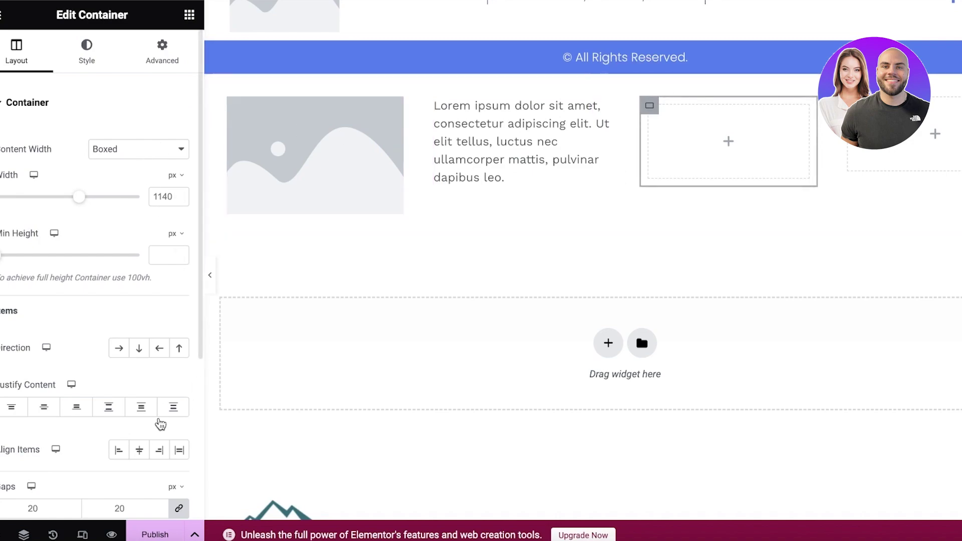
click(190, 14)
drag(144, 363, 760, 151)
click(190, 14)
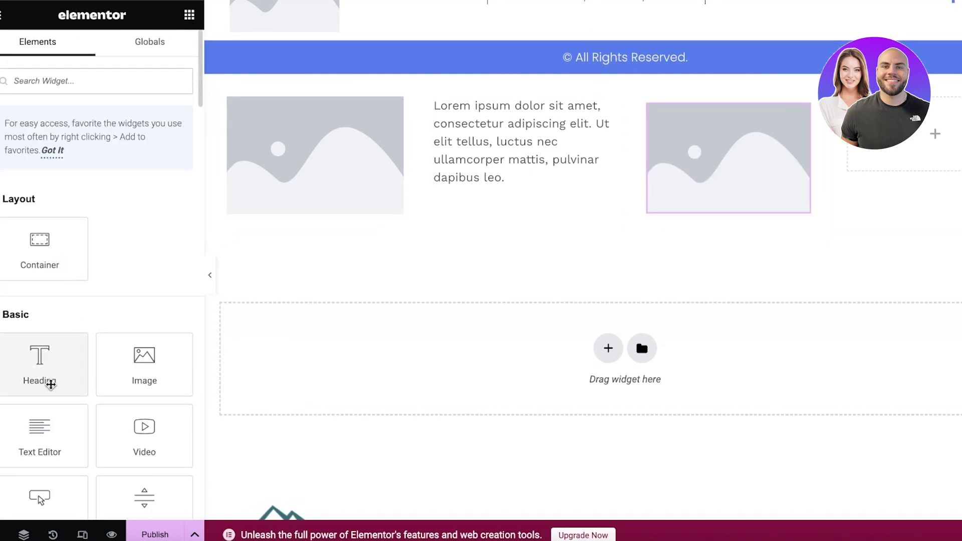
drag(30, 440, 923, 149)
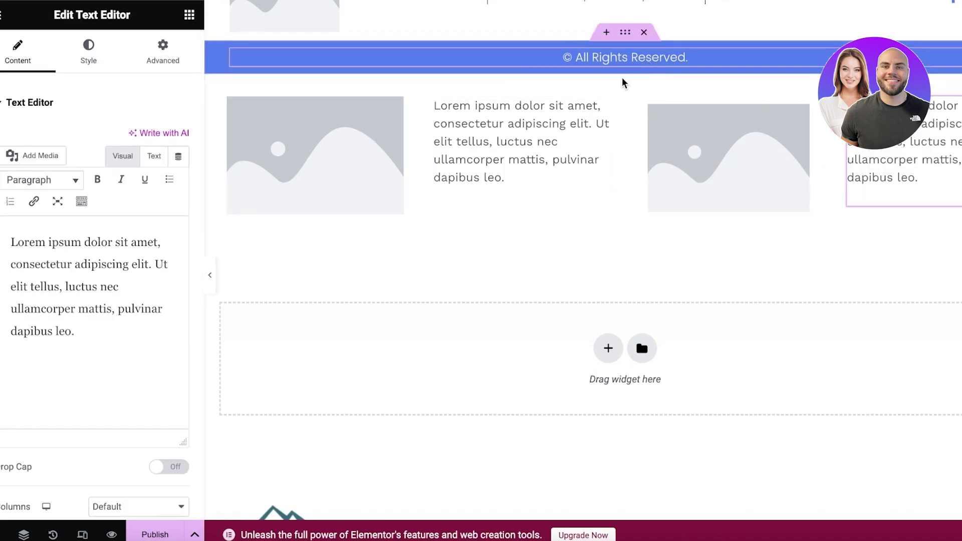
- Set the last text block's Align Self to End, Order to Start and Size to Shrink
click(144, 61)
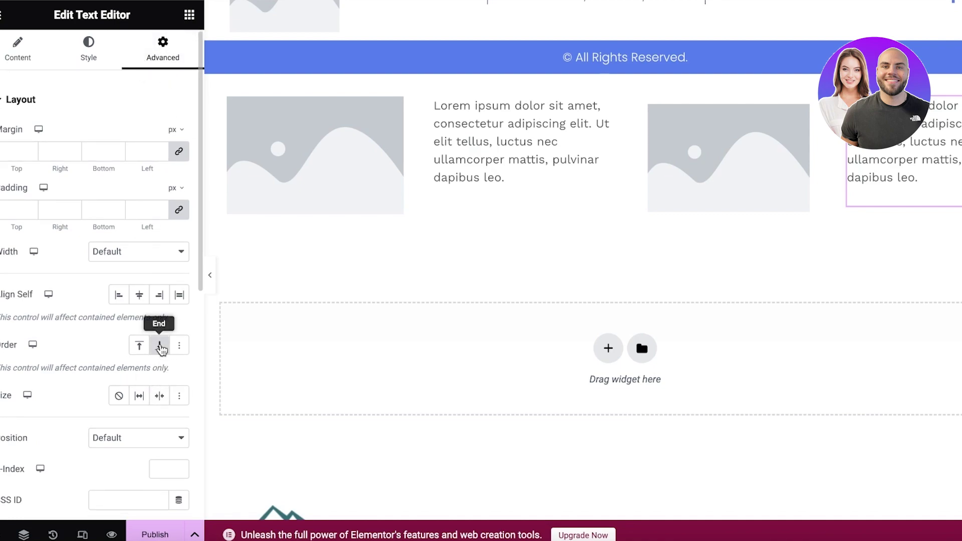
click(156, 296)
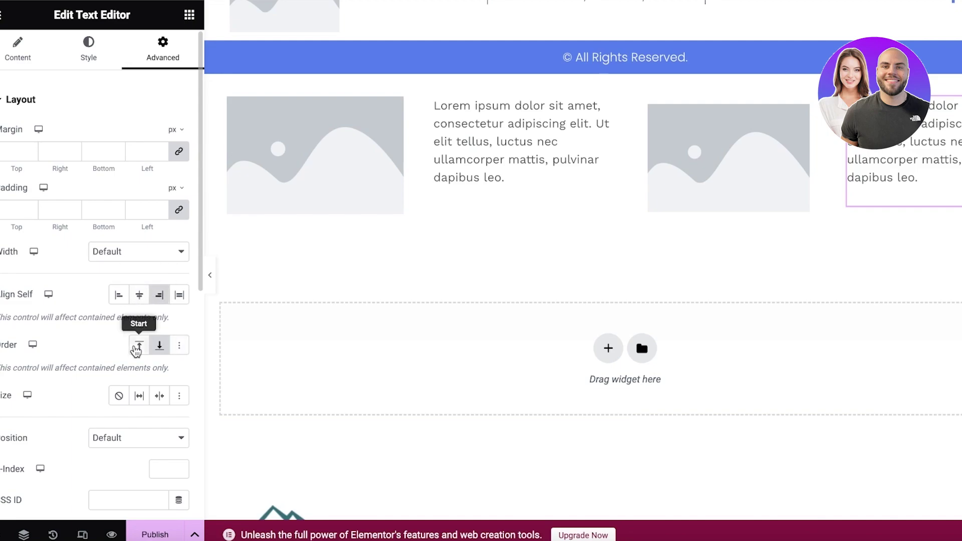
click(138, 346)
click(160, 395)
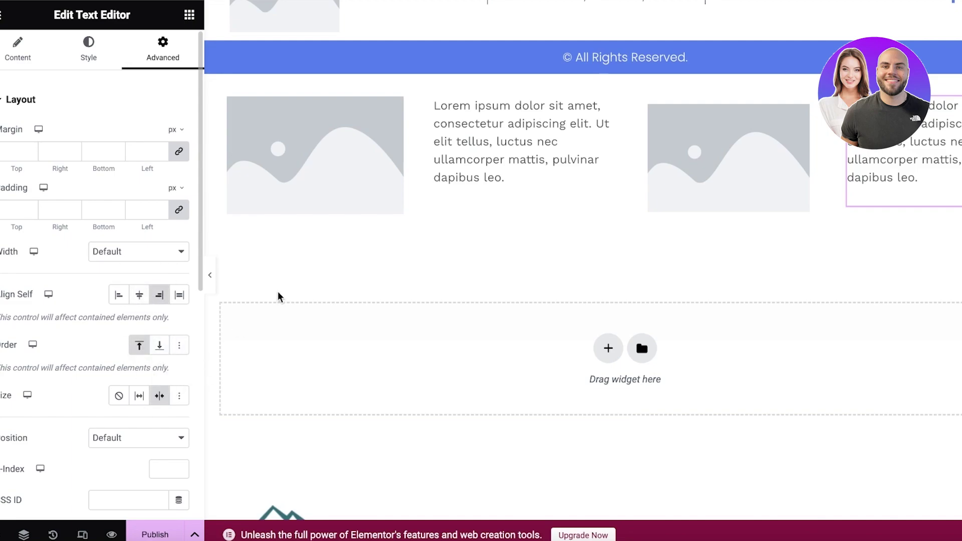
- Try repositioning a text block in the row and select the second text block's advanced settings
drag(429, 93, 429, 89)
drag(337, 99, 160, 48)
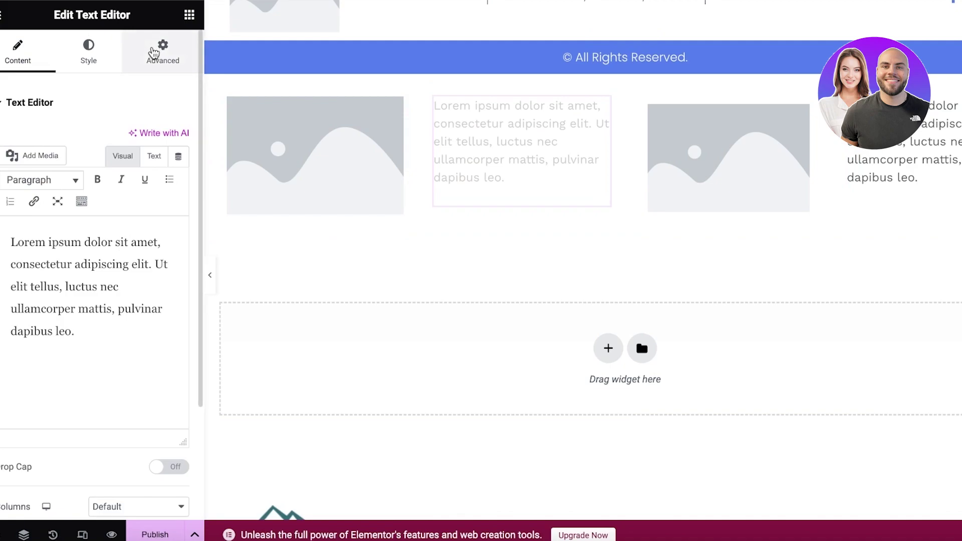
click(162, 50)
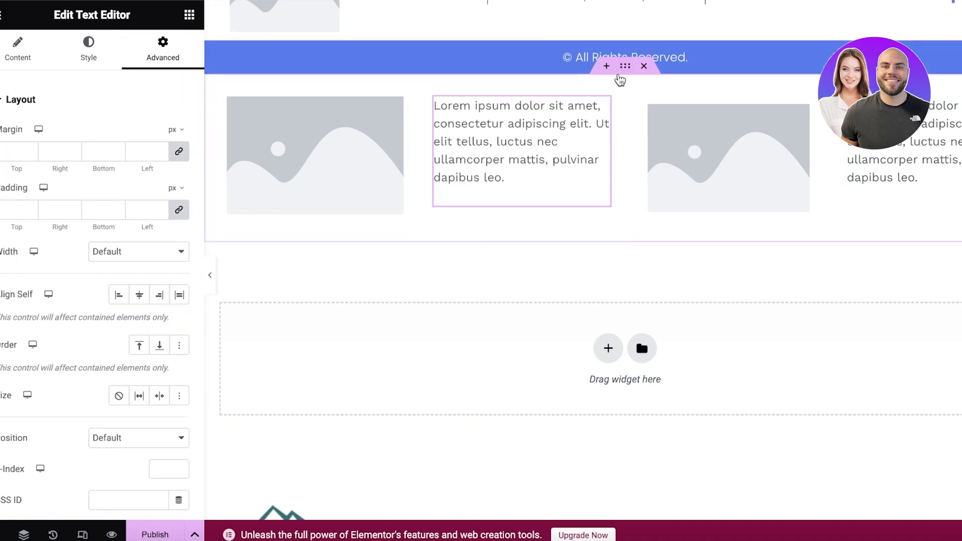
- Make the container 1561 px wide with a 231 px minimum height and centred content
click(620, 80)
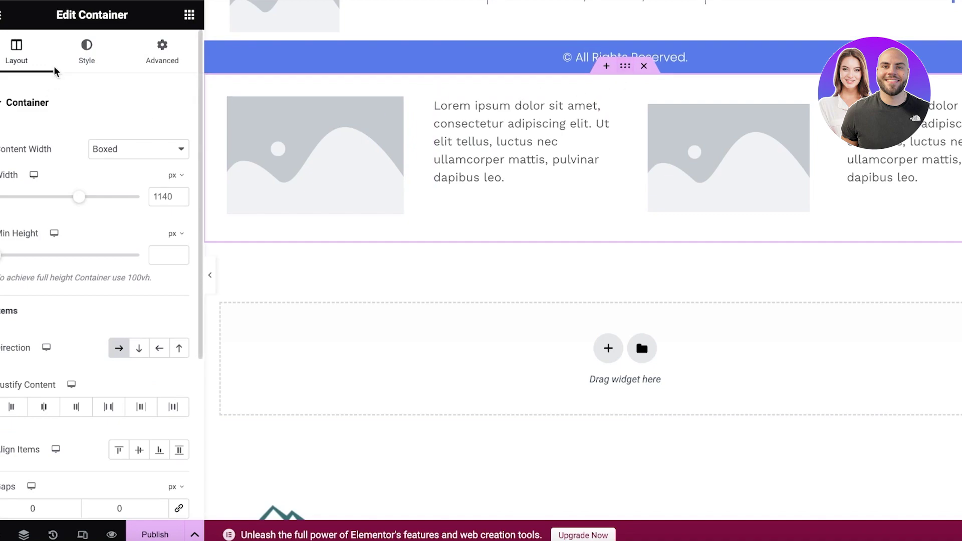
drag(84, 200, 118, 196)
double_click(54, 233)
mouse_move(2, 255)
mouse_down()
mouse_move(38, 253)
mouse_move(18, 254)
mouse_up()
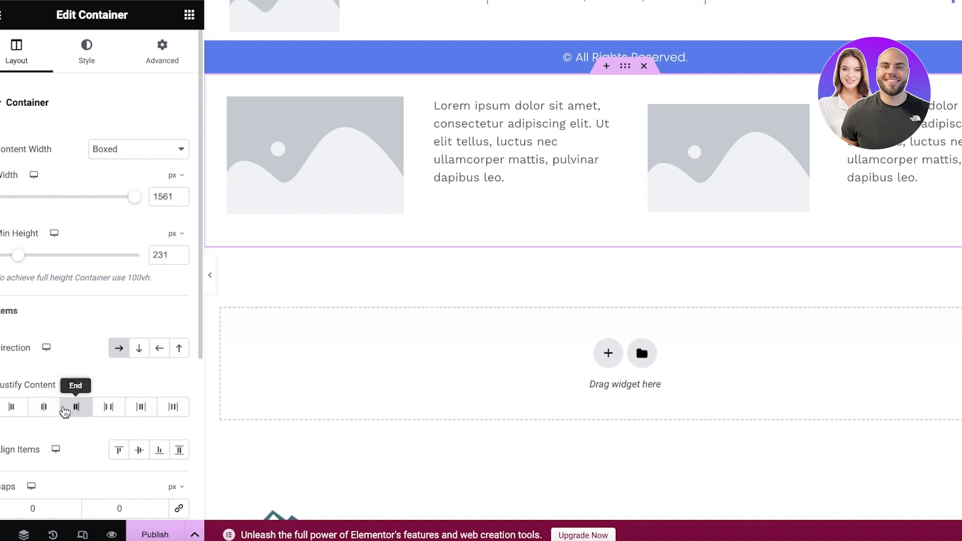
click(46, 409)
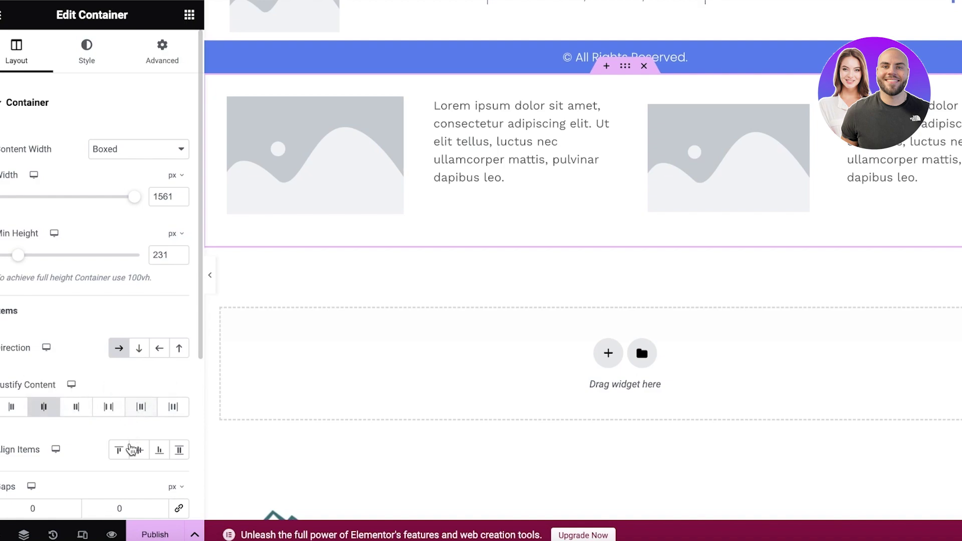
- Try the Direction options, finally setting Column so the items stack vertically
scroll(133, 446, down, 1)
scroll(142, 454, down, 1)
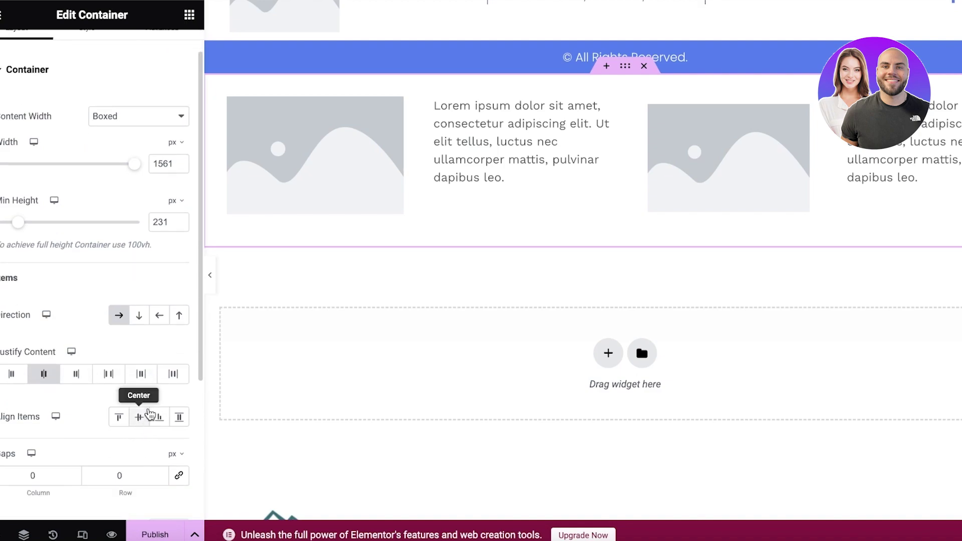
click(168, 316)
click(160, 314)
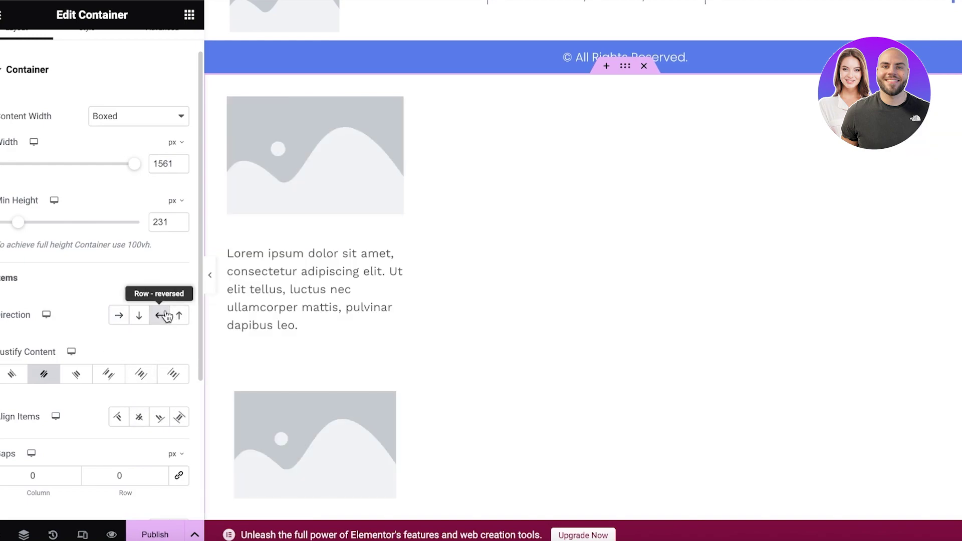
click(158, 316)
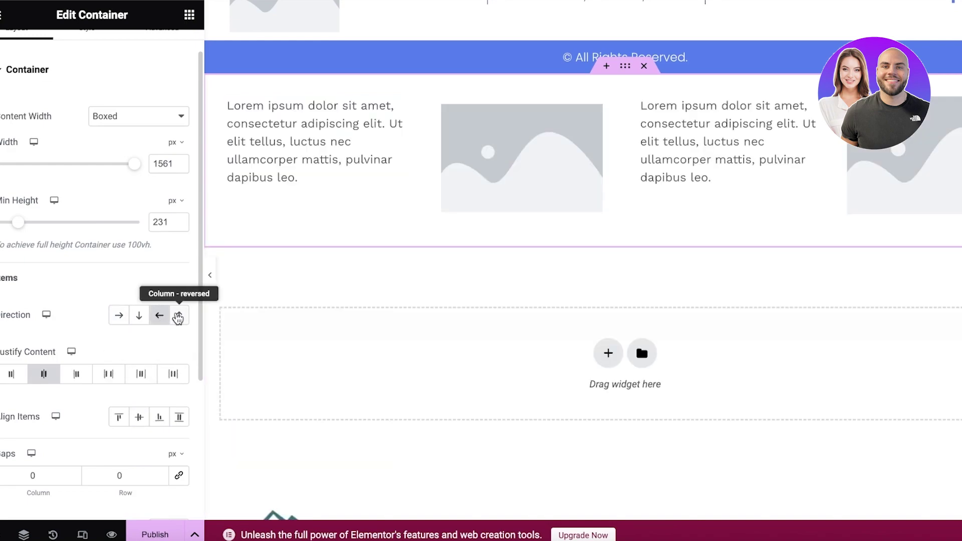
click(178, 316)
click(177, 318)
click(159, 316)
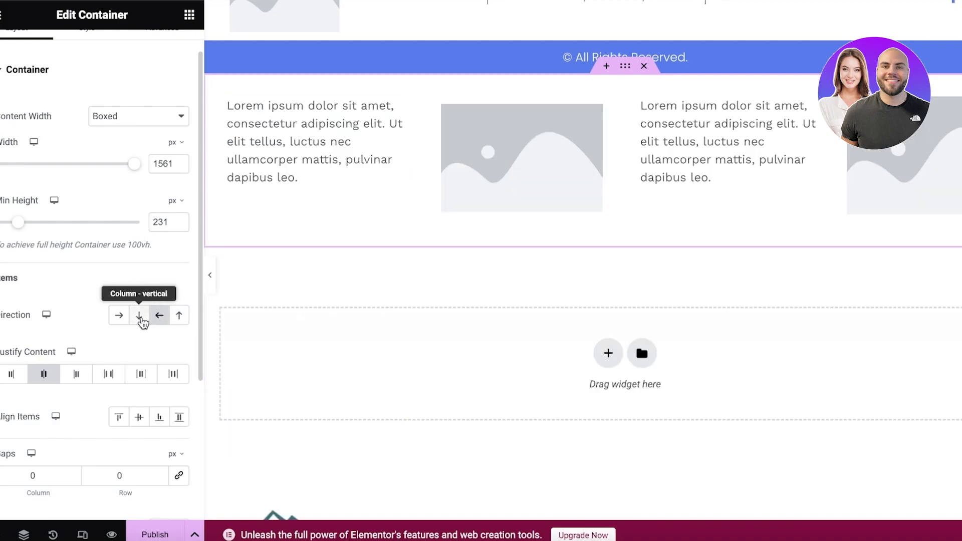
click(140, 316)
click(120, 317)
click(137, 320)
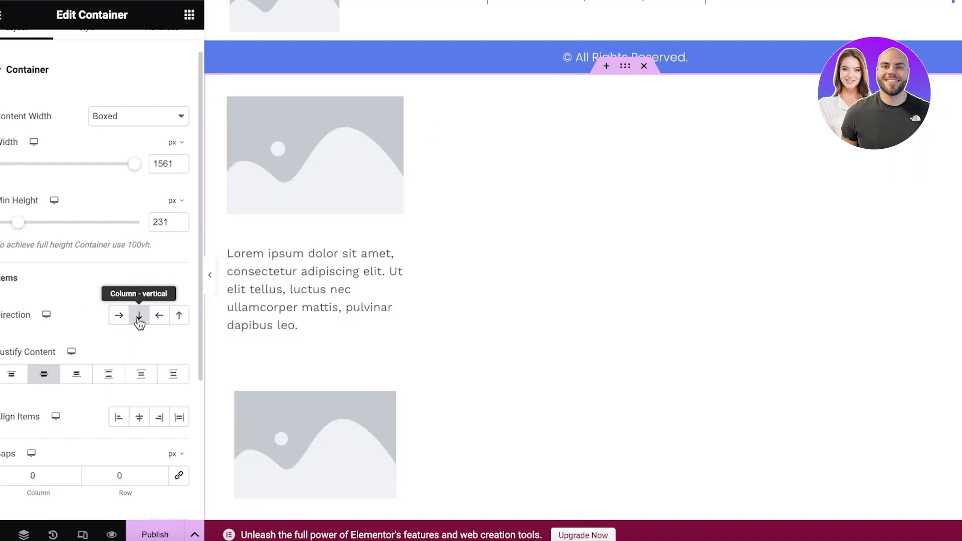
scroll(138, 317, down, 4)
scroll(261, 298, down, 2)
- Review the finished page on the canvas and publish it
scroll(443, 295, up, 2)
scroll(443, 295, up, 8)
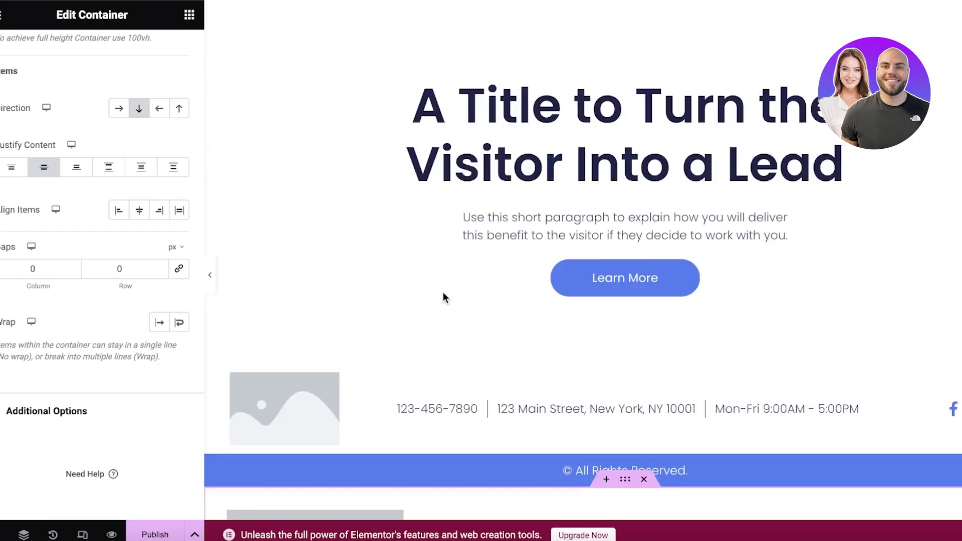
scroll(450, 275, down, 5)
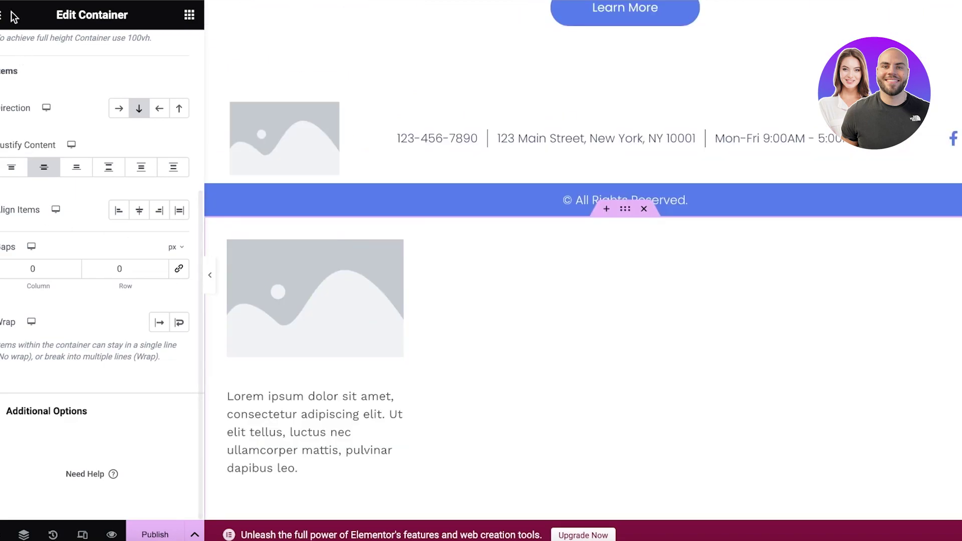
scroll(351, 322, down, 4)
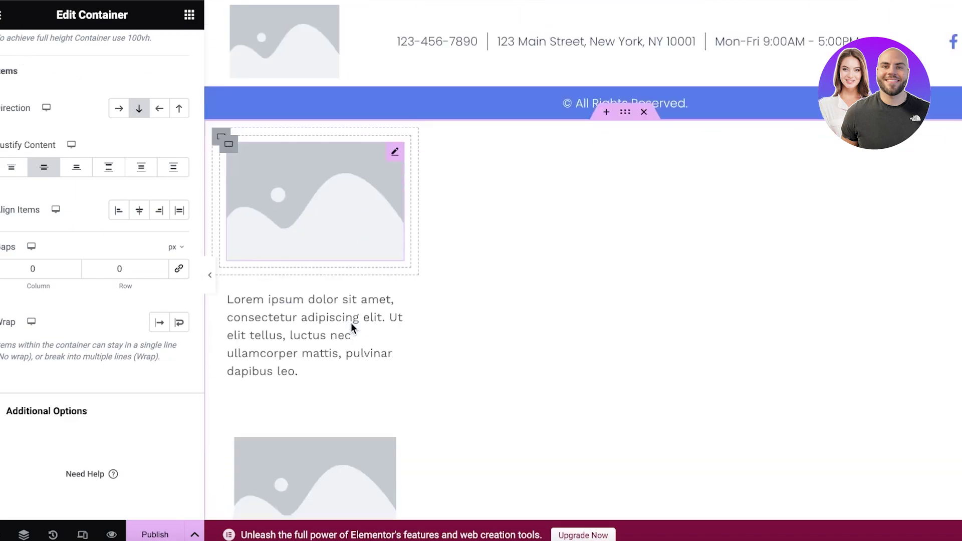
scroll(343, 307, up, 6)
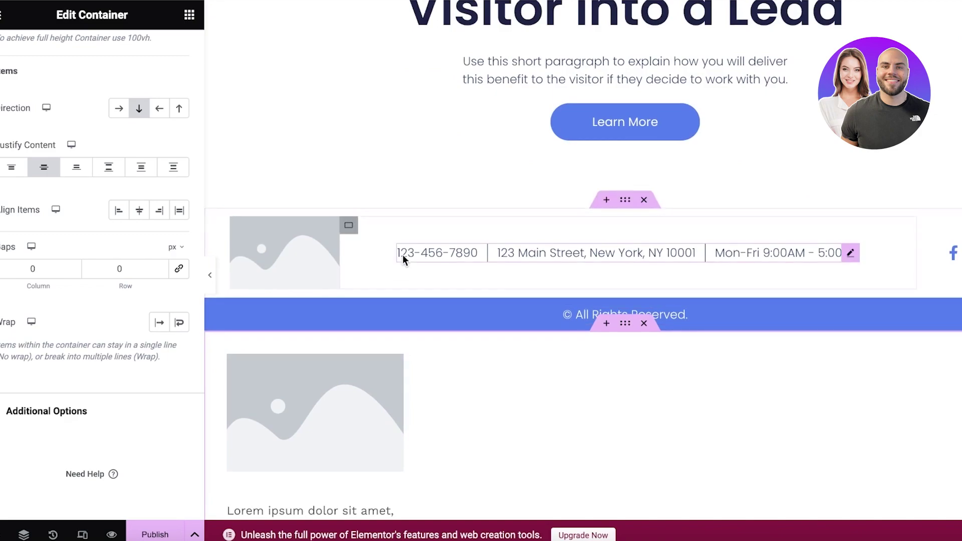
scroll(402, 255, down, 10)
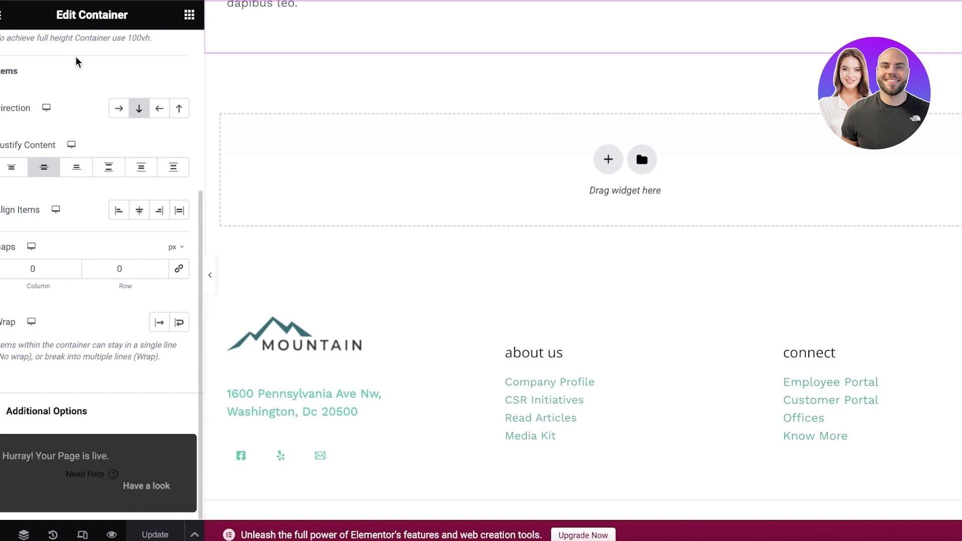
click(6, 19)
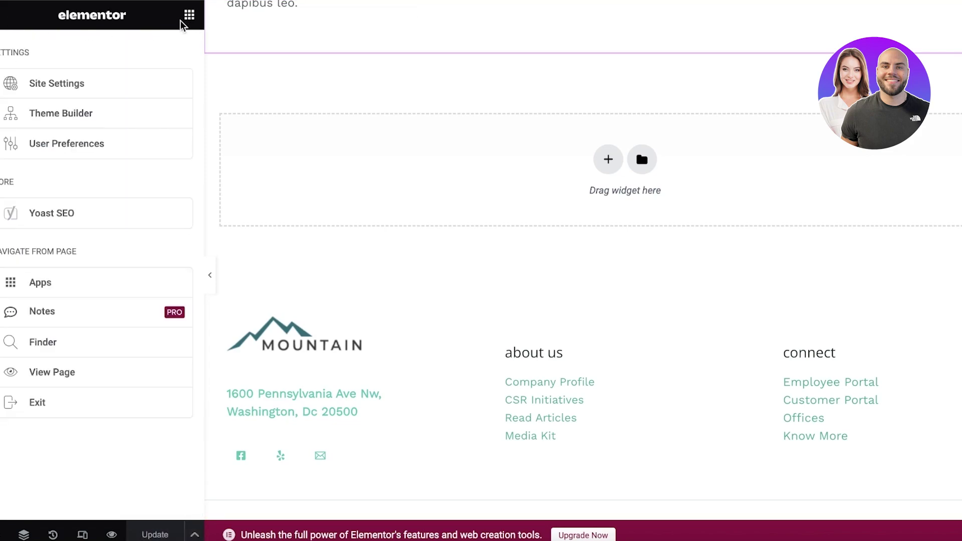